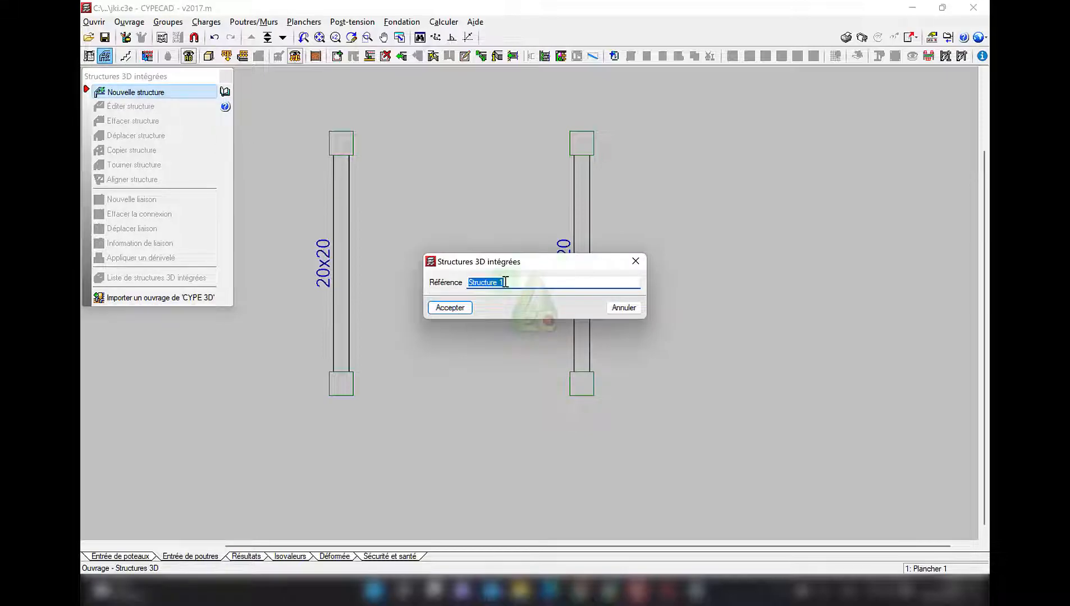
Name the new integrated 3D structure "Charpente en Bois" and accept the reference.
text(C)
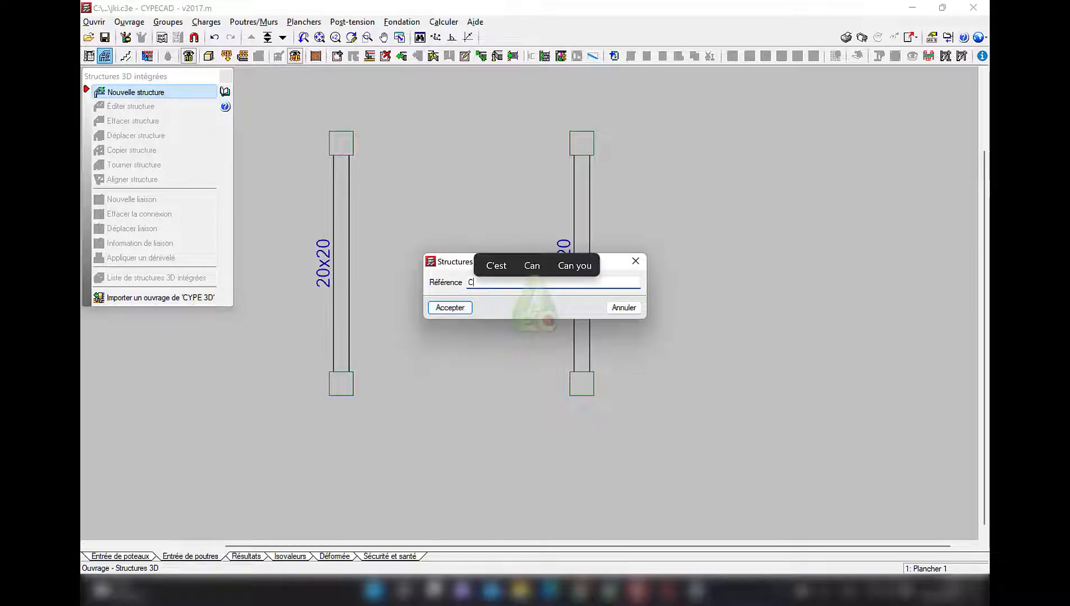
text(harpente)
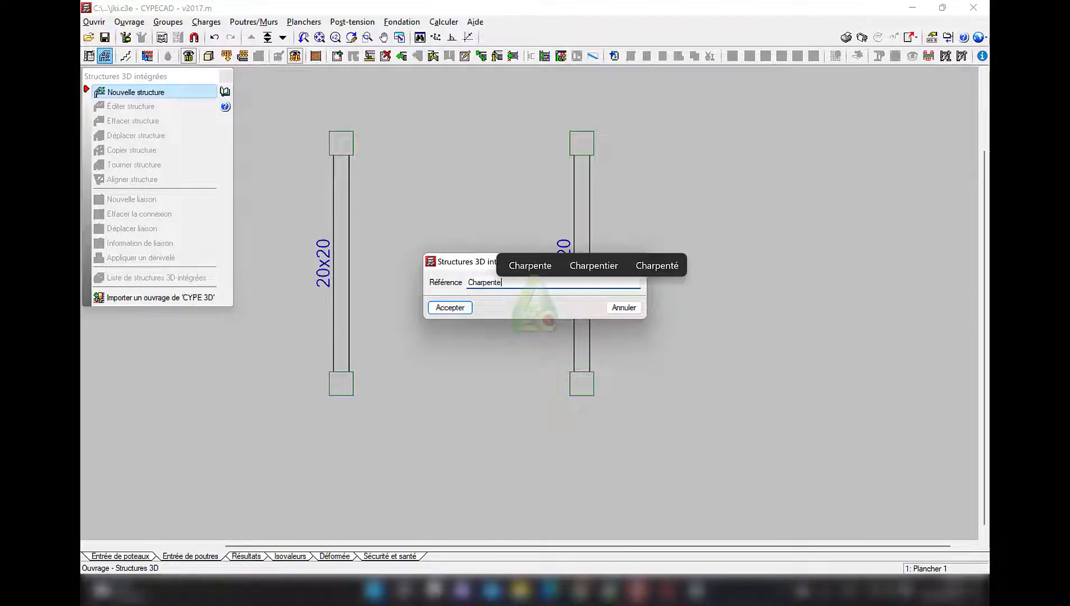
text( en Bois)
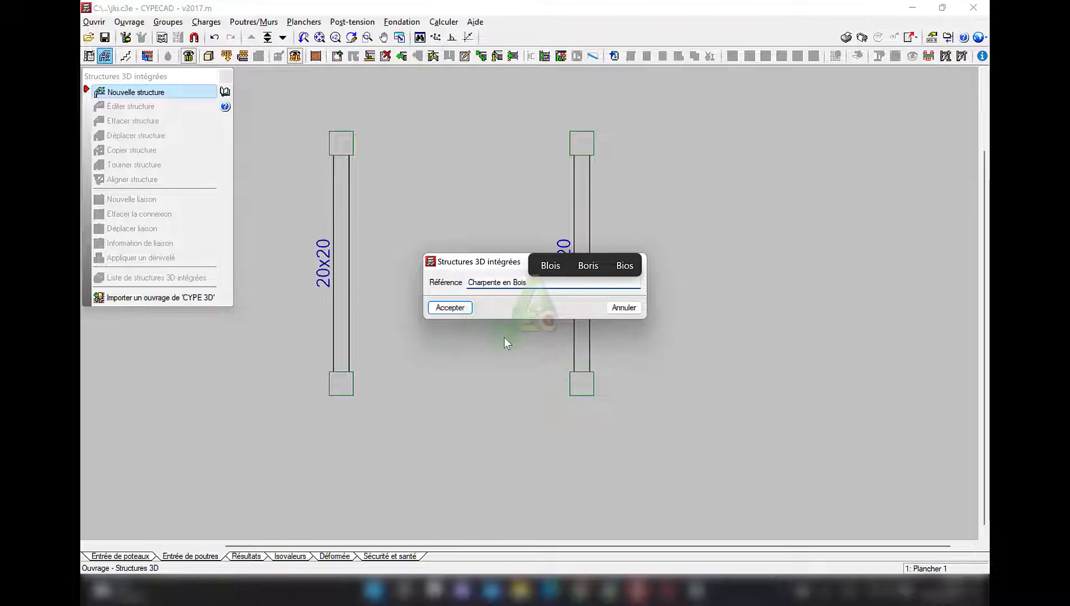
click(449, 308)
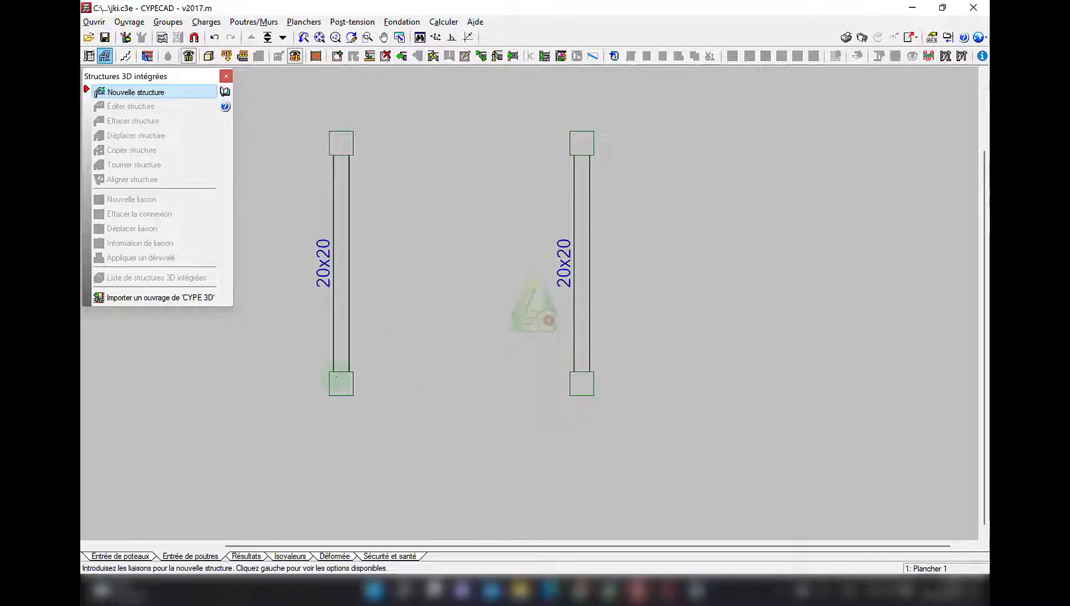
Place connections at the centres of lower columns P1 and P5, replacing the misplaced one at P5's edge.
click(340, 383)
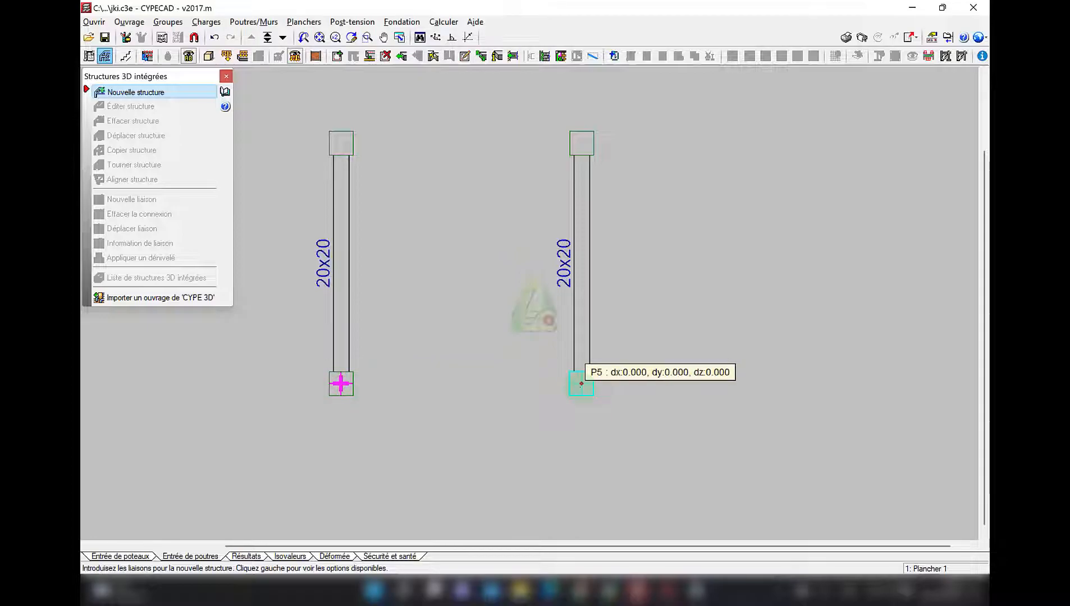
click(581, 392)
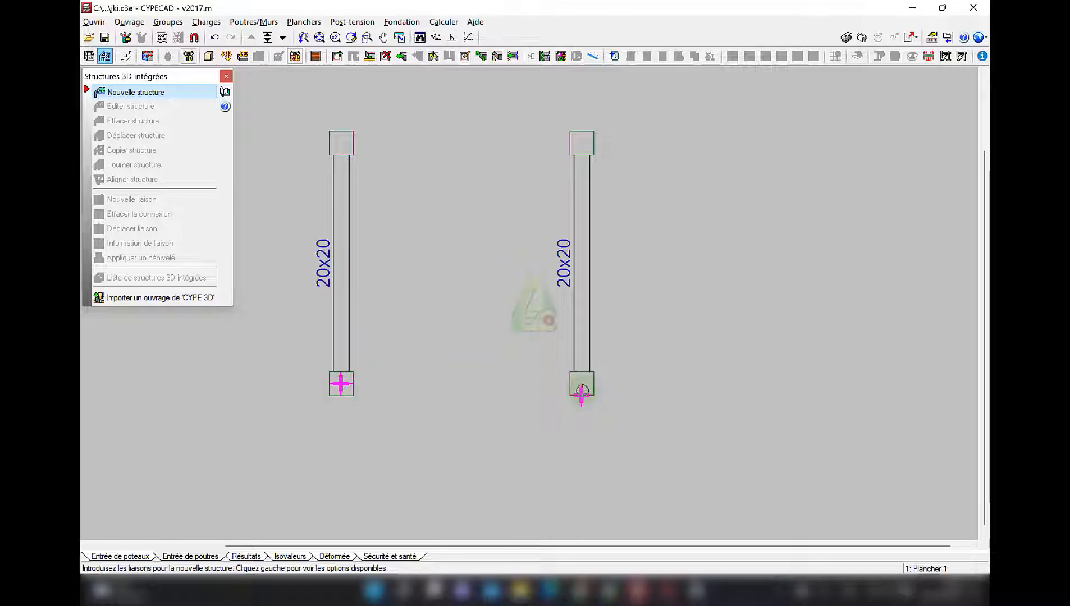
click(581, 392)
click(618, 435)
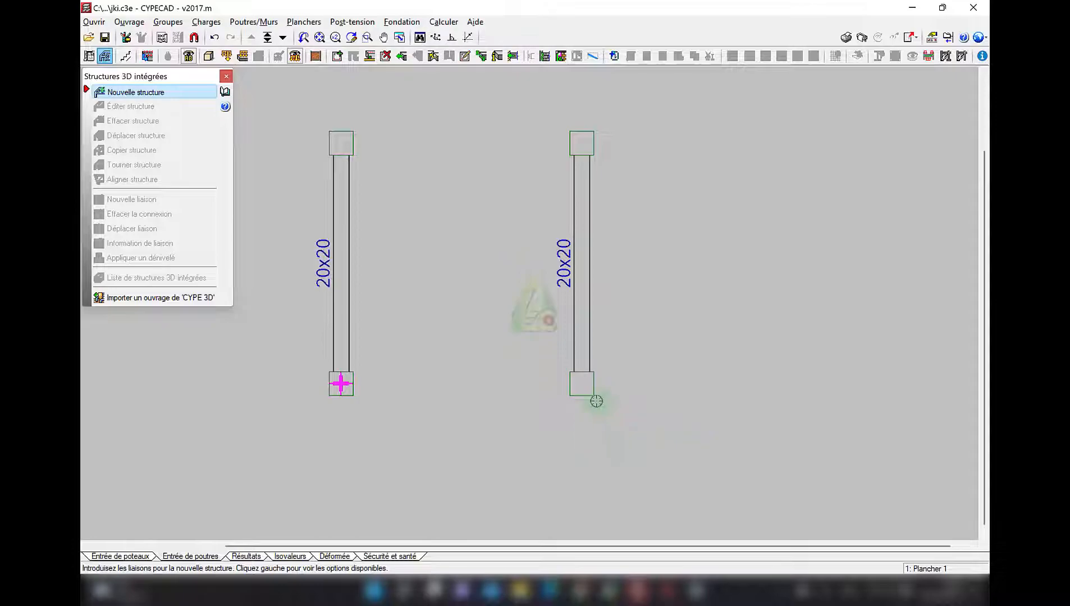
click(581, 383)
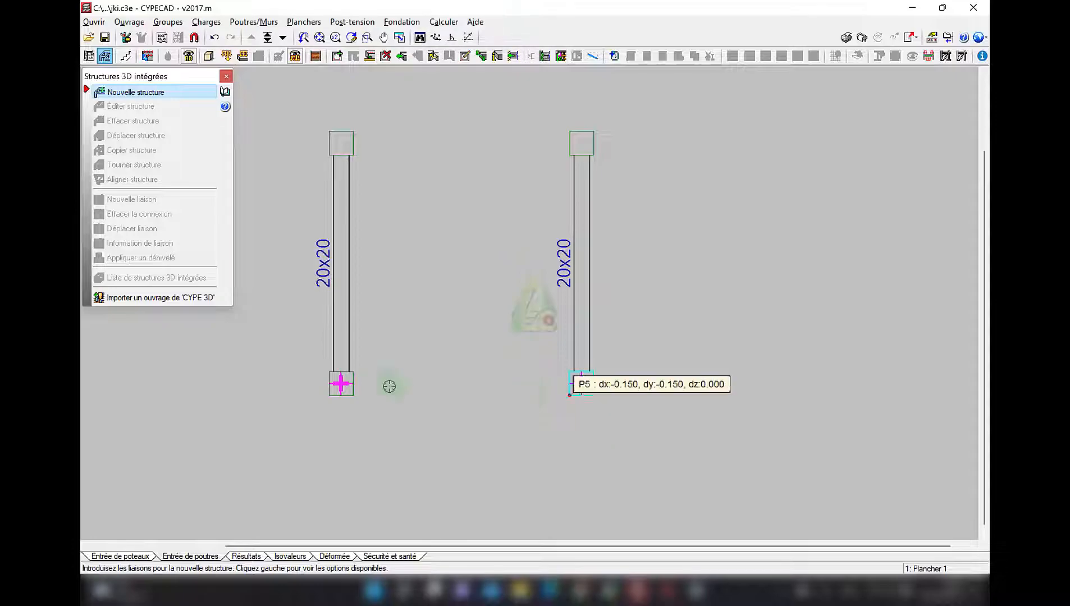
Add a connection on the left 20x20 beam at X 0, Y 1.
scroll(339, 383, up, 2)
text(1)
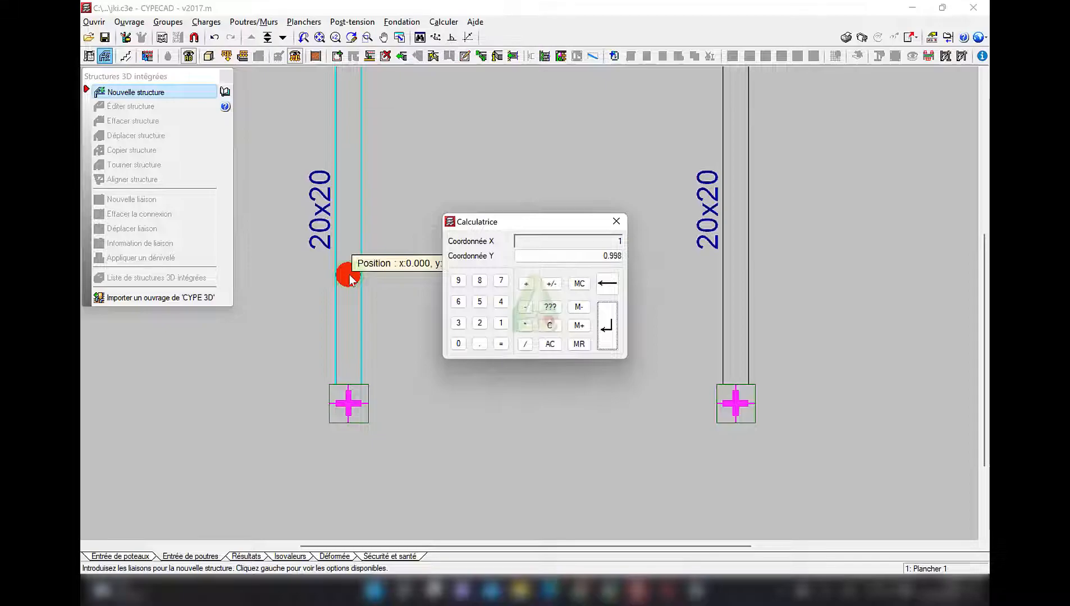
click(458, 344)
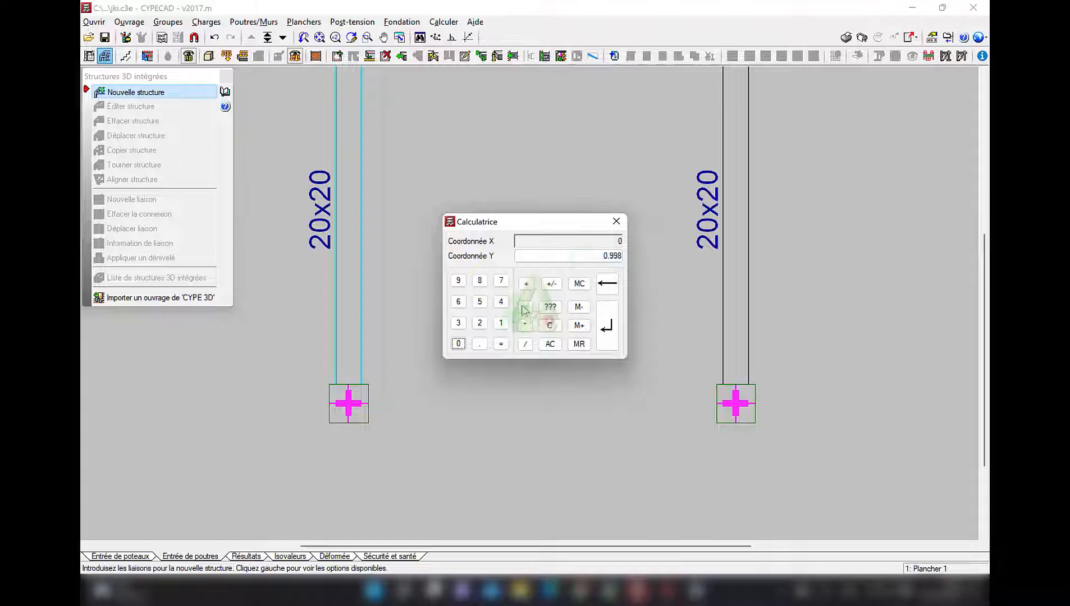
click(588, 256)
click(502, 323)
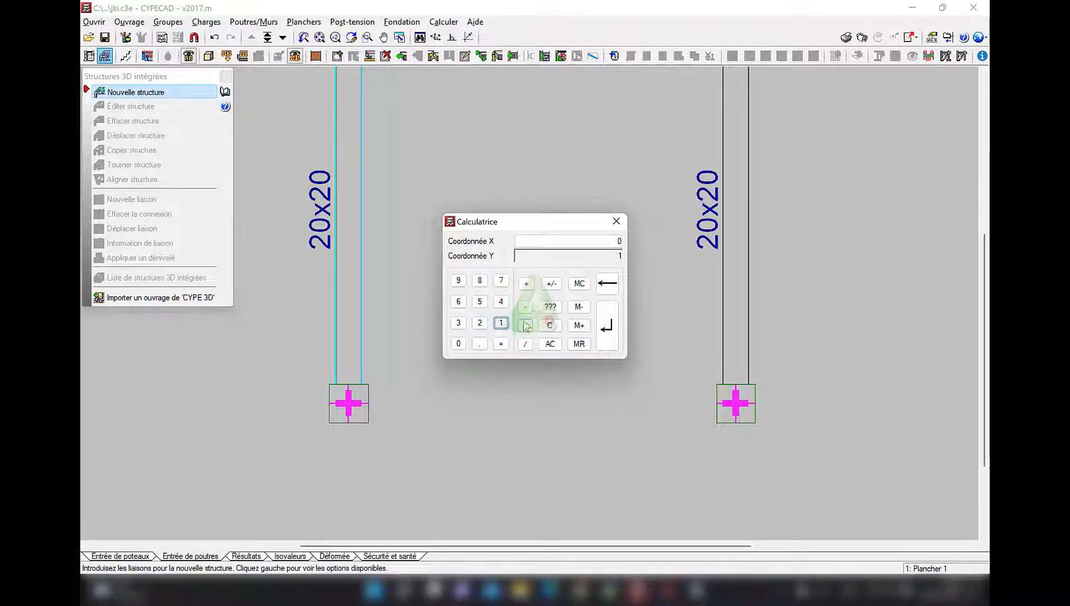
click(607, 328)
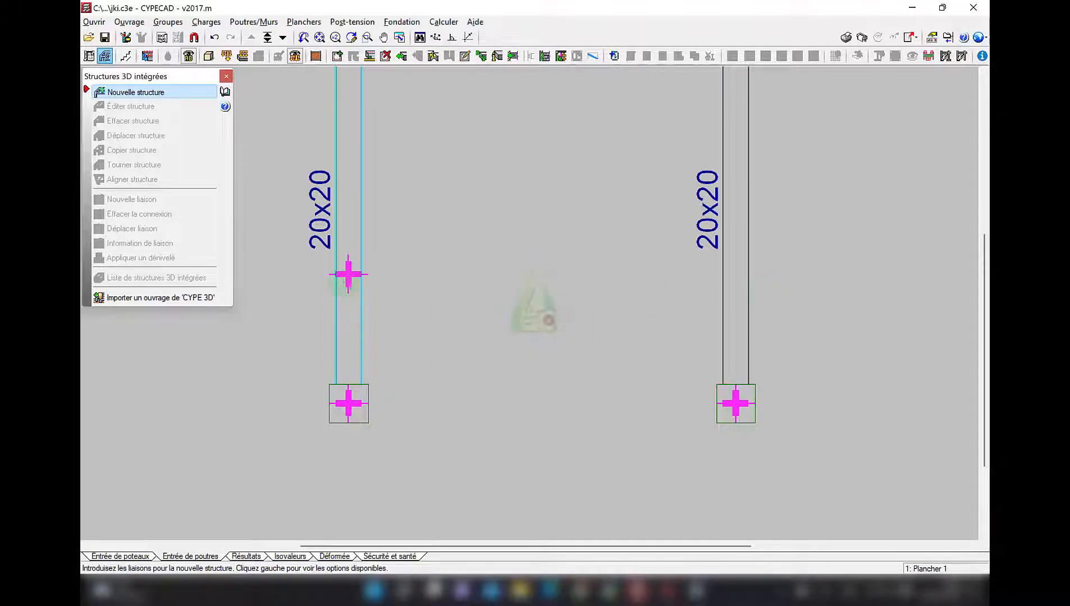
Add a connection on the right 20x20 beam at X 3, Y 1.
click(732, 299)
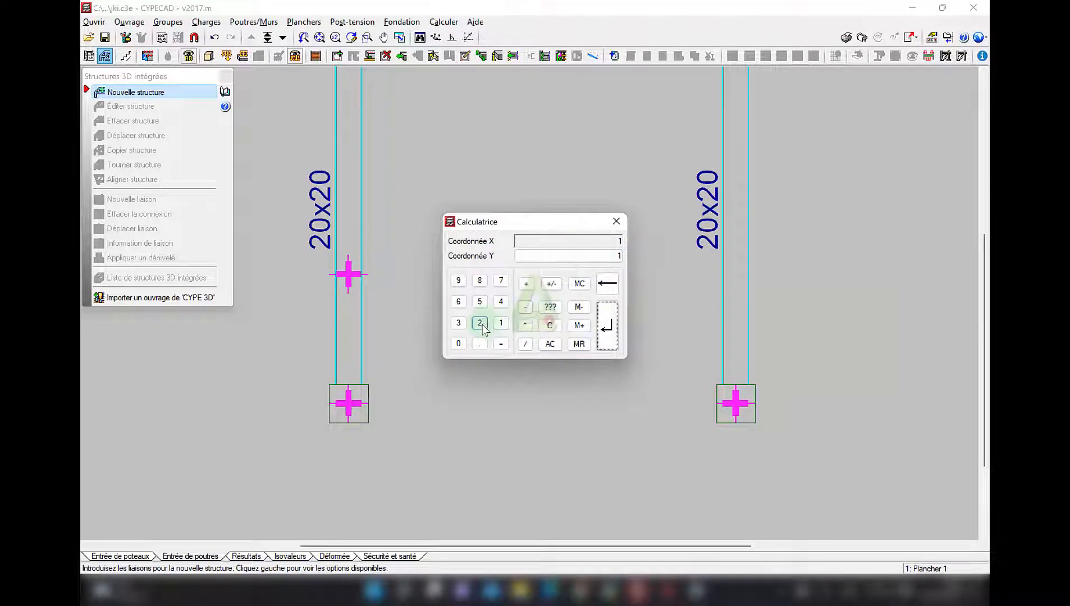
click(458, 323)
key(BackSpace)
key(BackSpace)
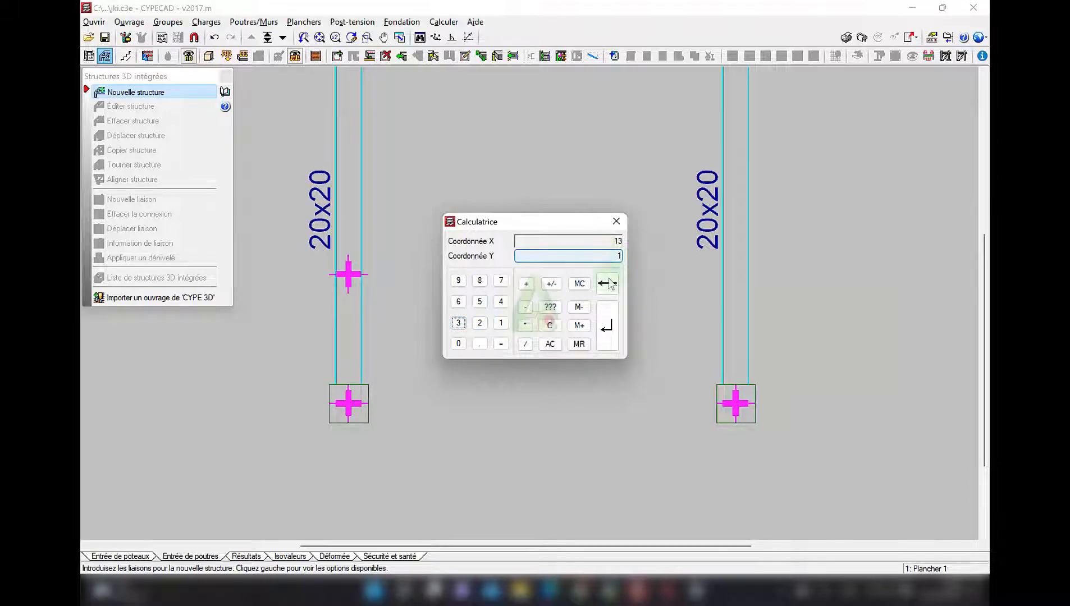
click(459, 324)
key(Return)
click(604, 325)
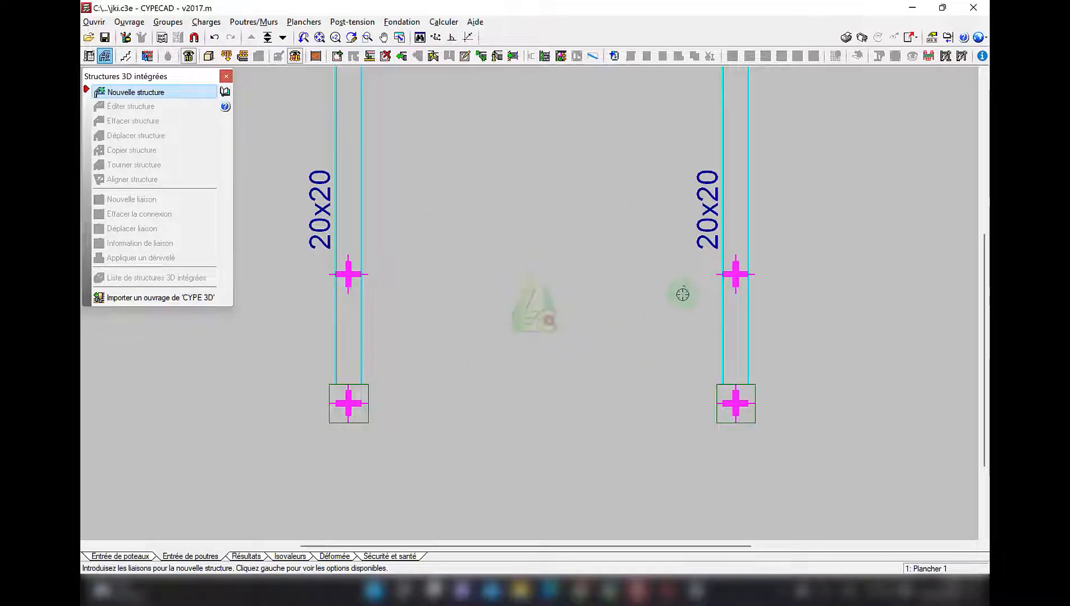
Add second connections at Y 2 on the right beam and at X 0, Y 2 on the left beam.
scroll(620, 226, down, 1)
click(720, 321)
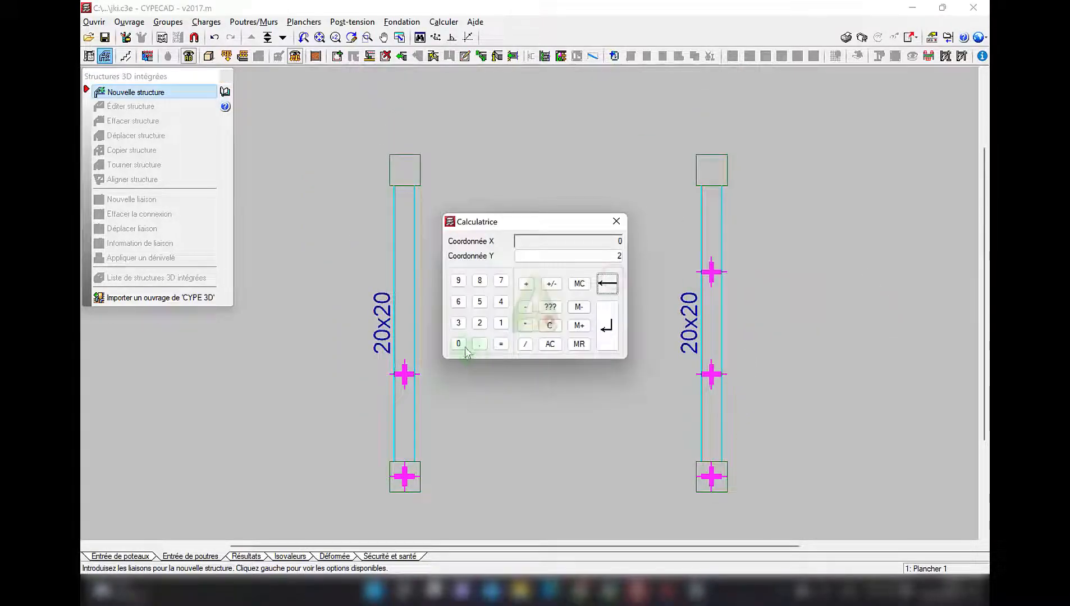
click(569, 255)
click(479, 323)
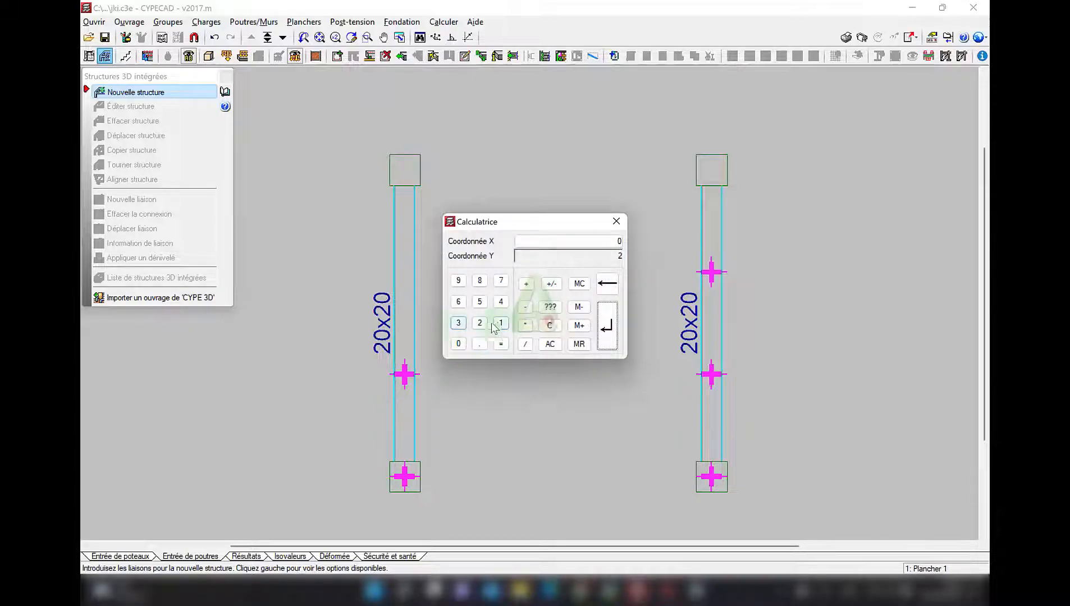
click(620, 334)
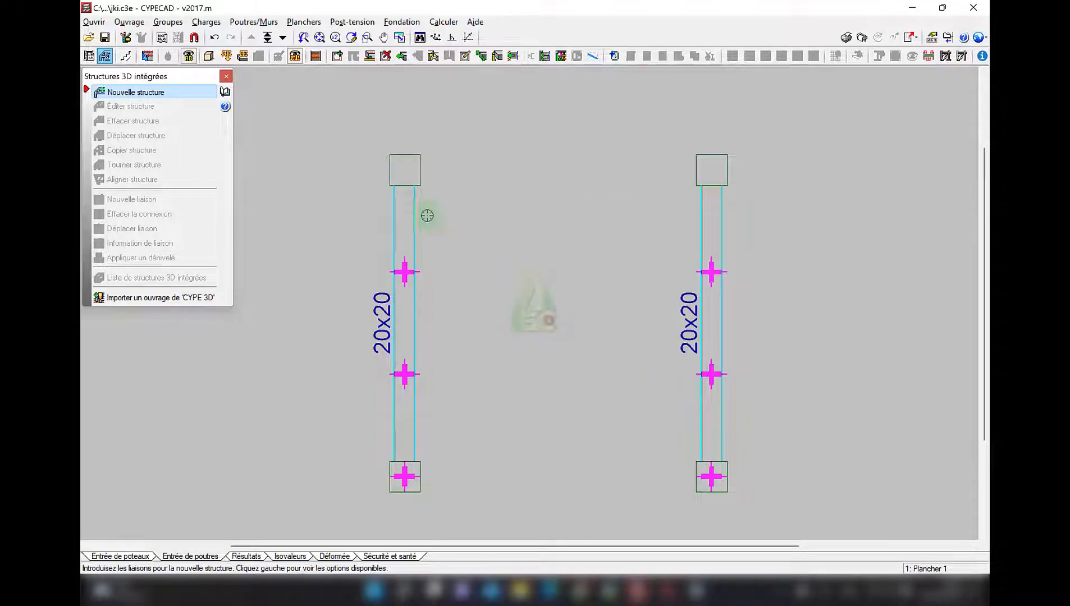
Add connections at the centres of the two upper columns and validate the structure's connections.
click(402, 172)
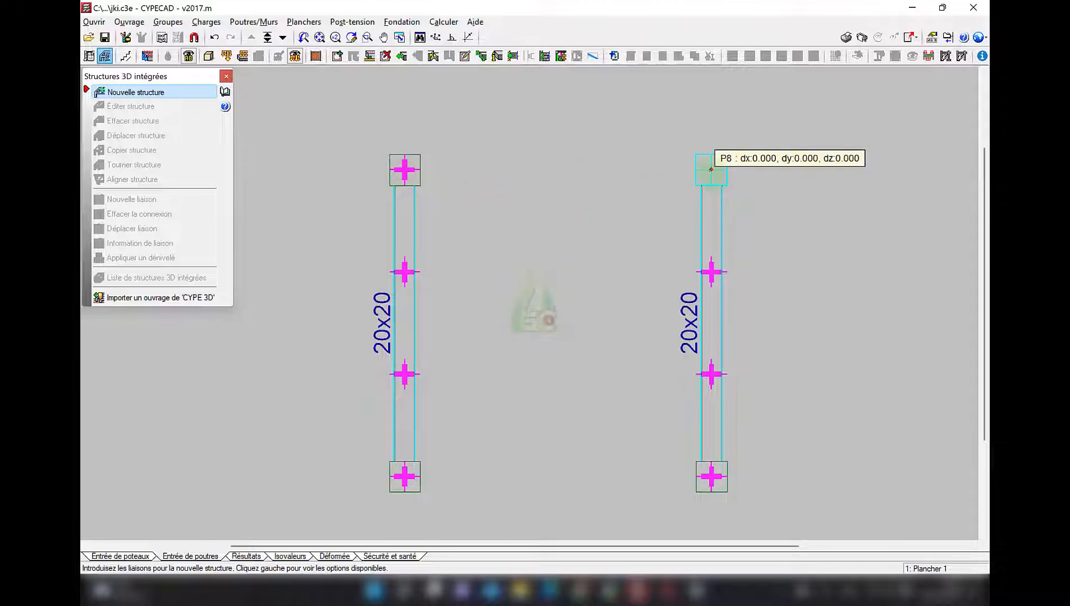
click(710, 170)
scroll(478, 305, down, 2)
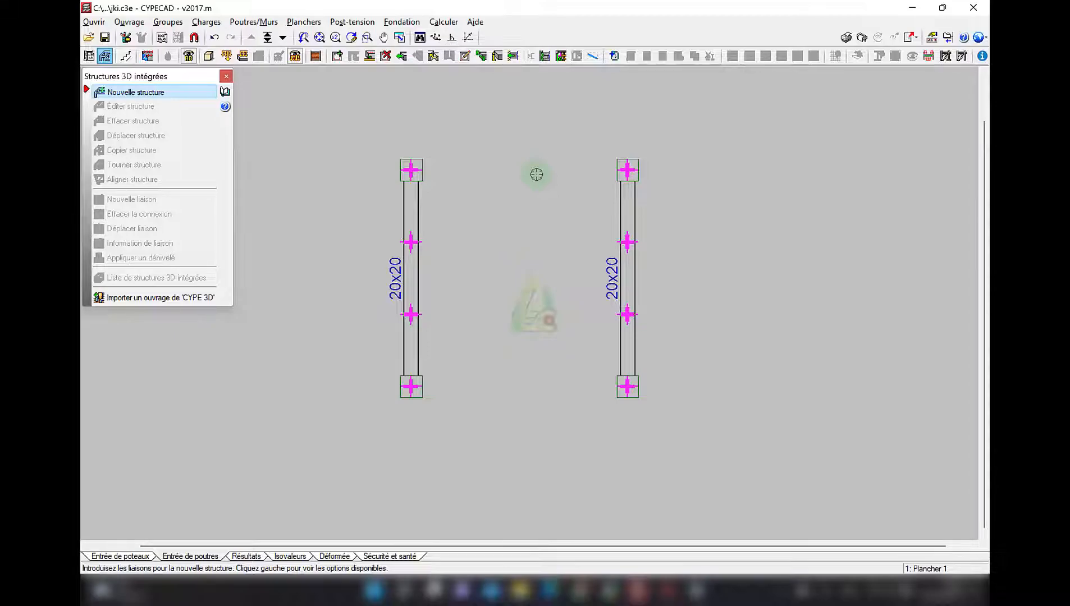
click(545, 272)
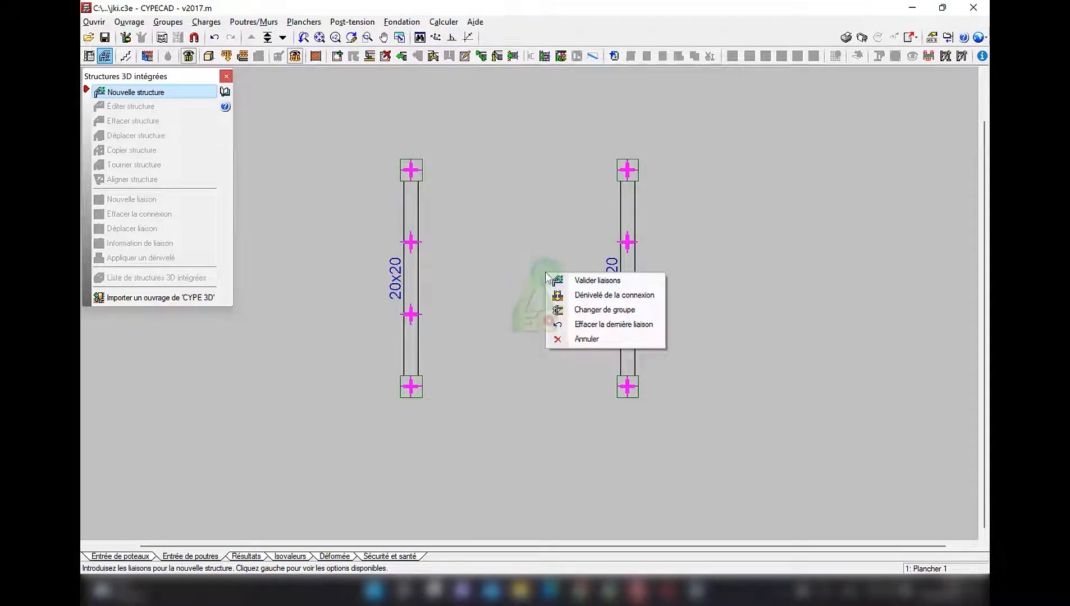
click(599, 282)
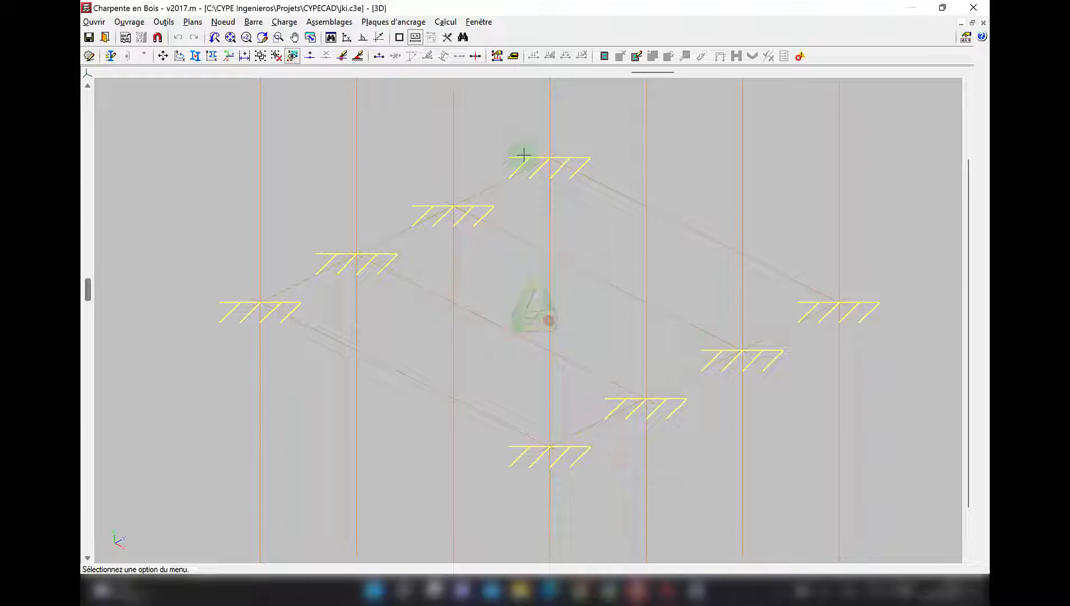
Draw an IPE 80 bar between the two front supports of the 3D structure.
drag(645, 71, 588, 81)
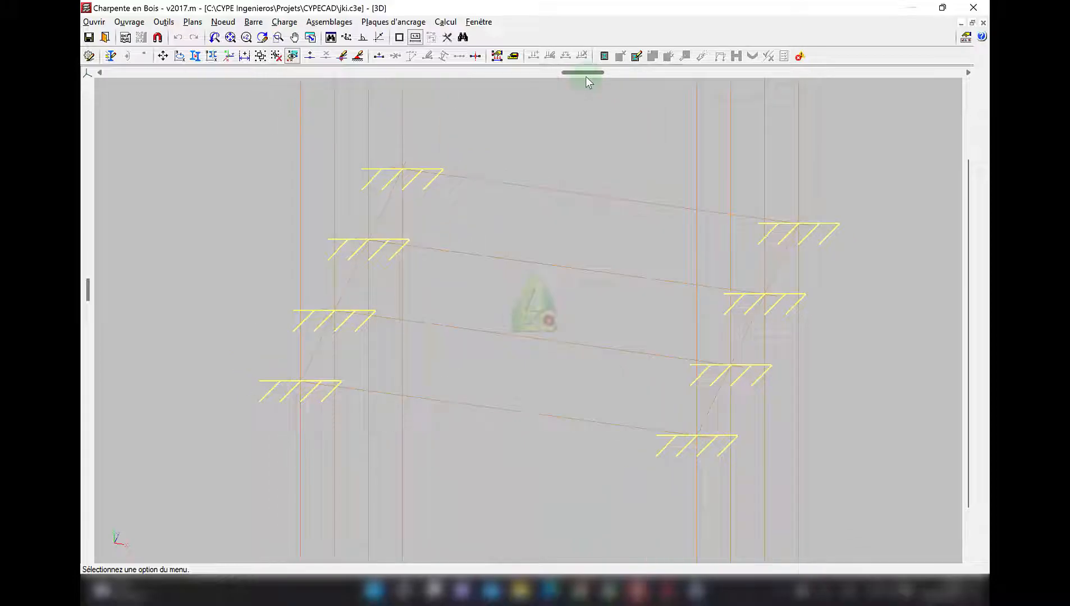
drag(965, 174, 967, 150)
click(278, 37)
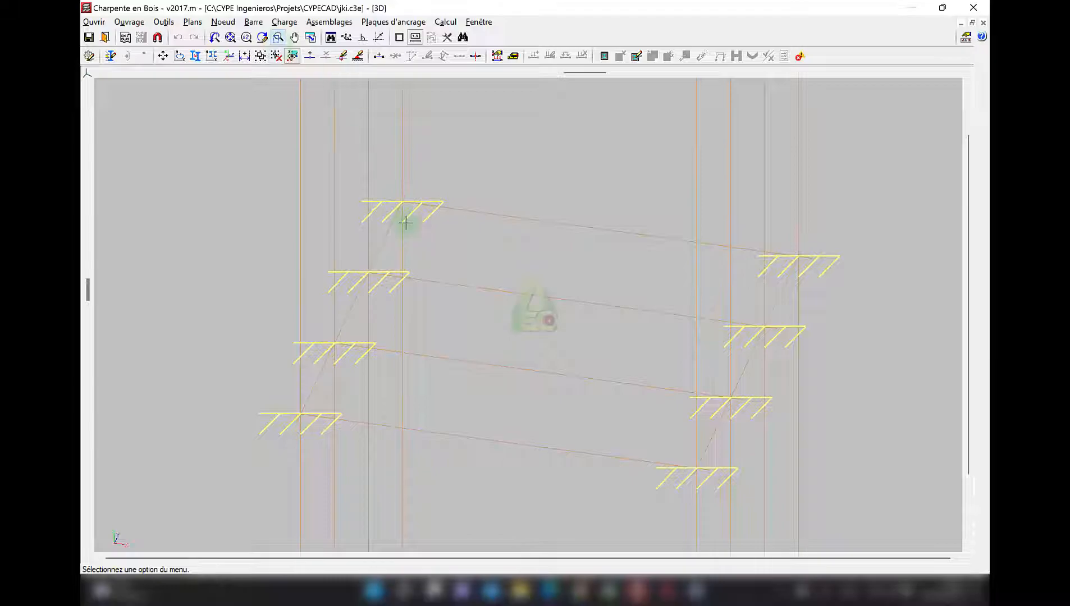
drag(542, 230, 401, 298)
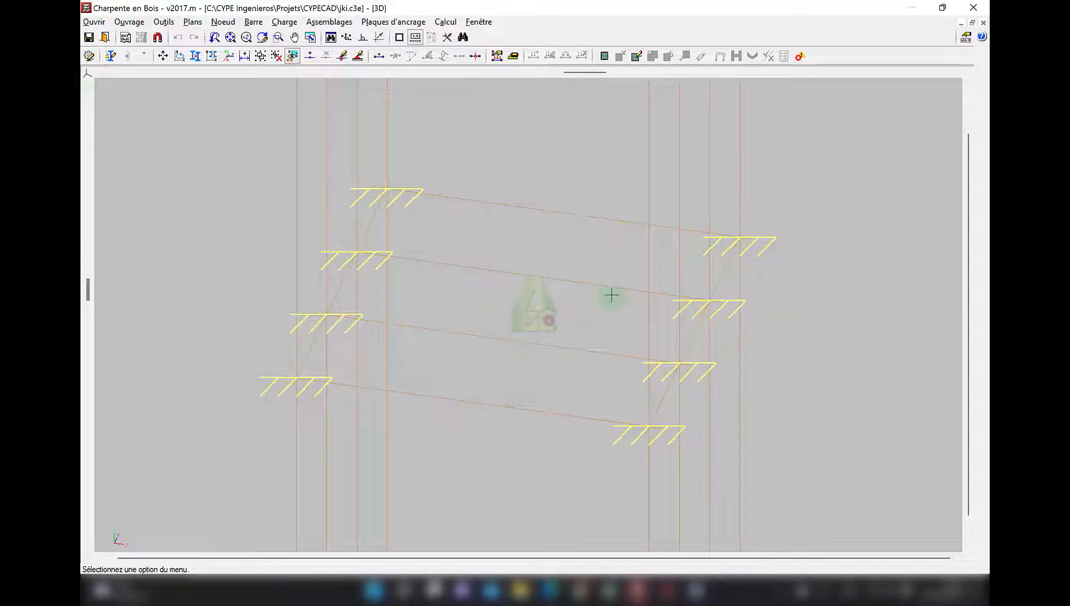
click(254, 22)
click(278, 37)
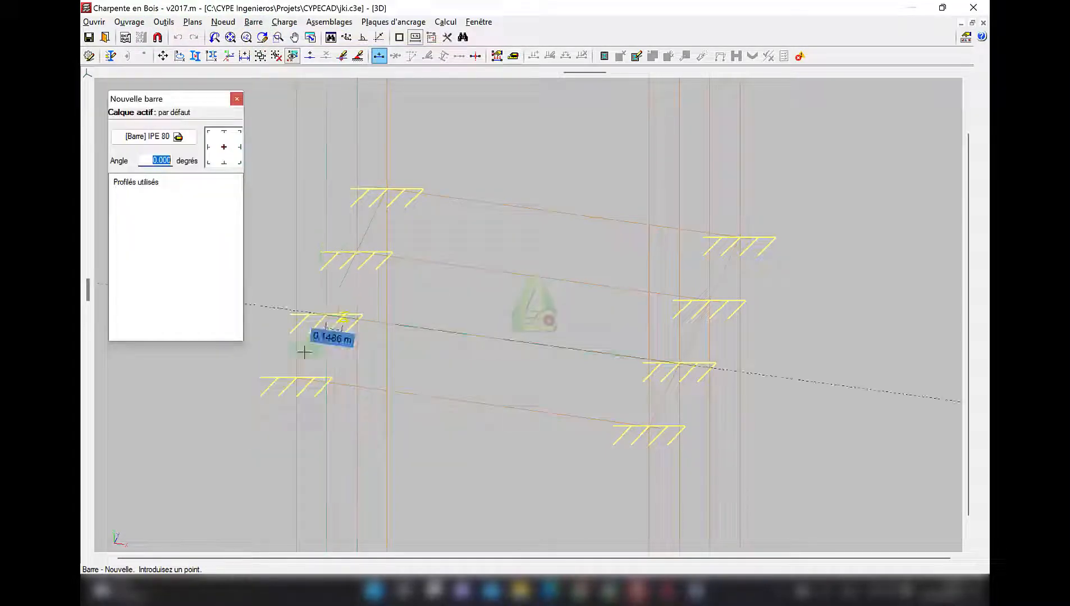
click(298, 377)
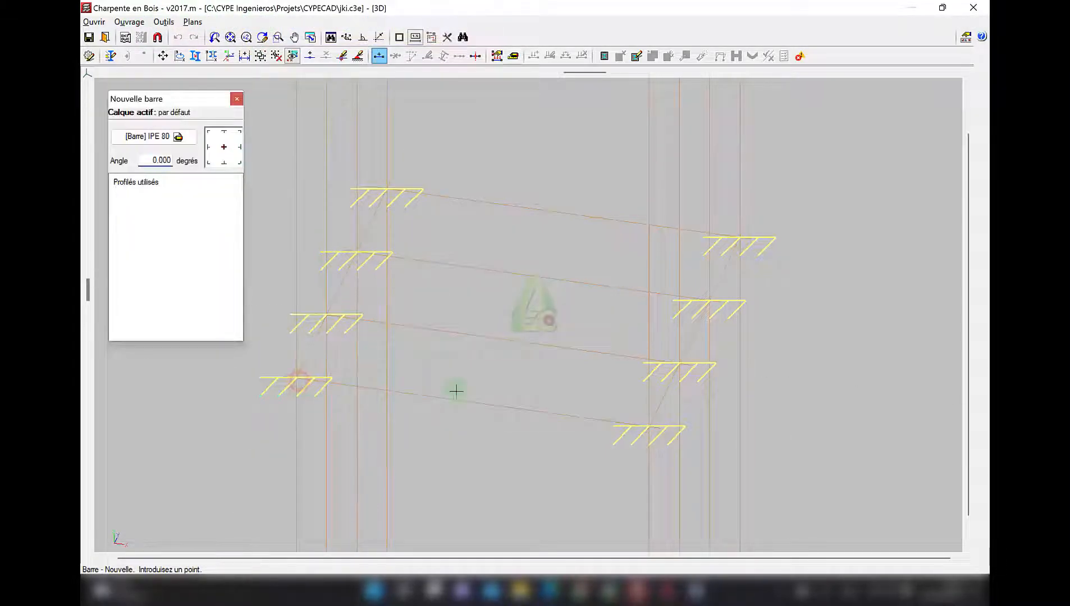
click(651, 426)
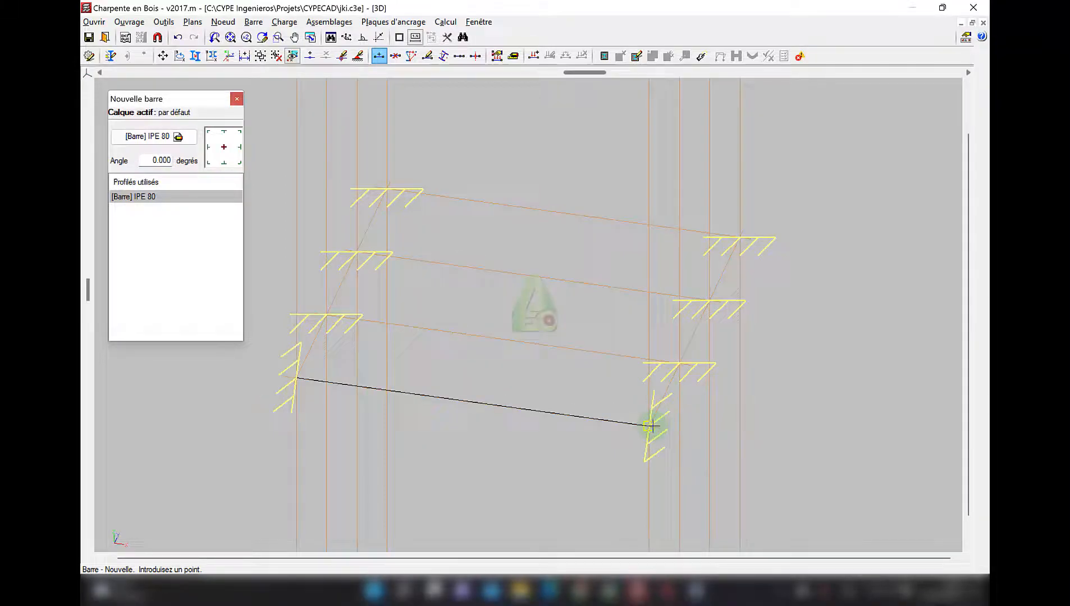
right_click(534, 354)
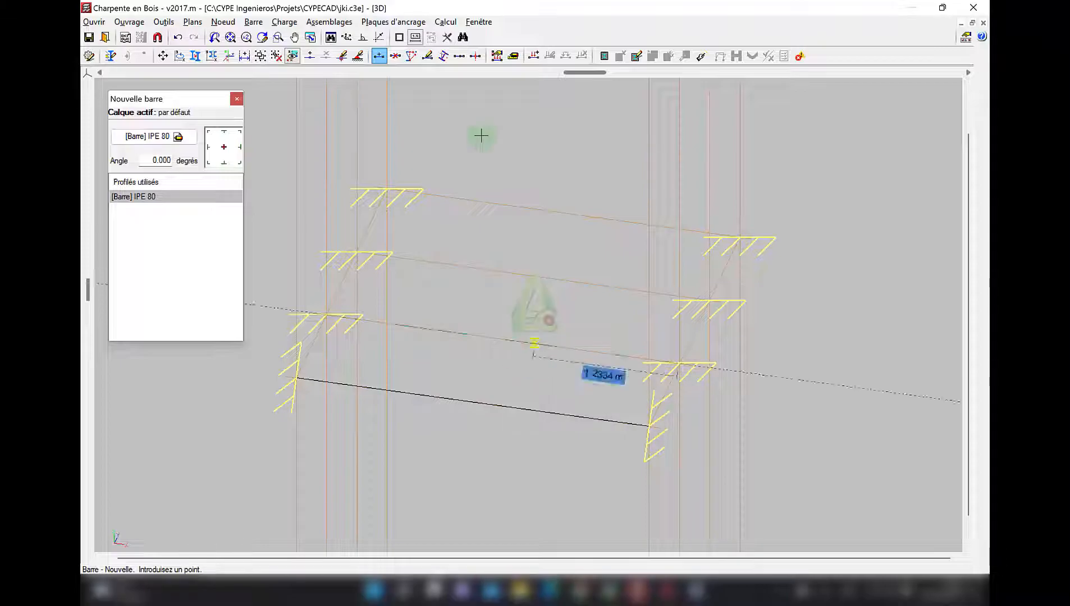
click(654, 9)
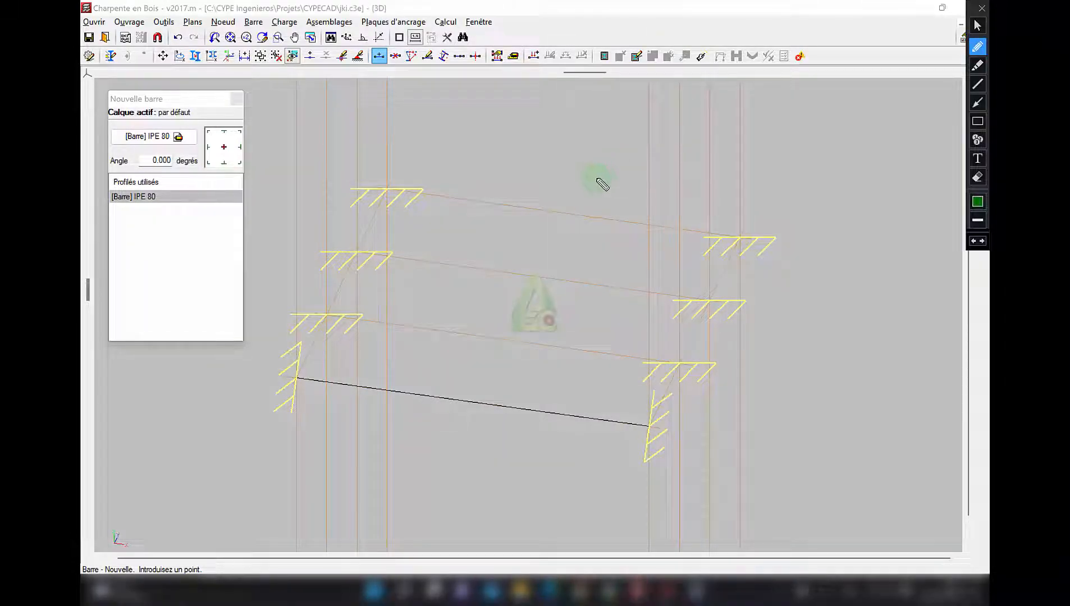
mouse_move(589, 185)
mouse_down()
mouse_move(694, 140)
mouse_move(783, 184)
mouse_move(616, 194)
mouse_up()
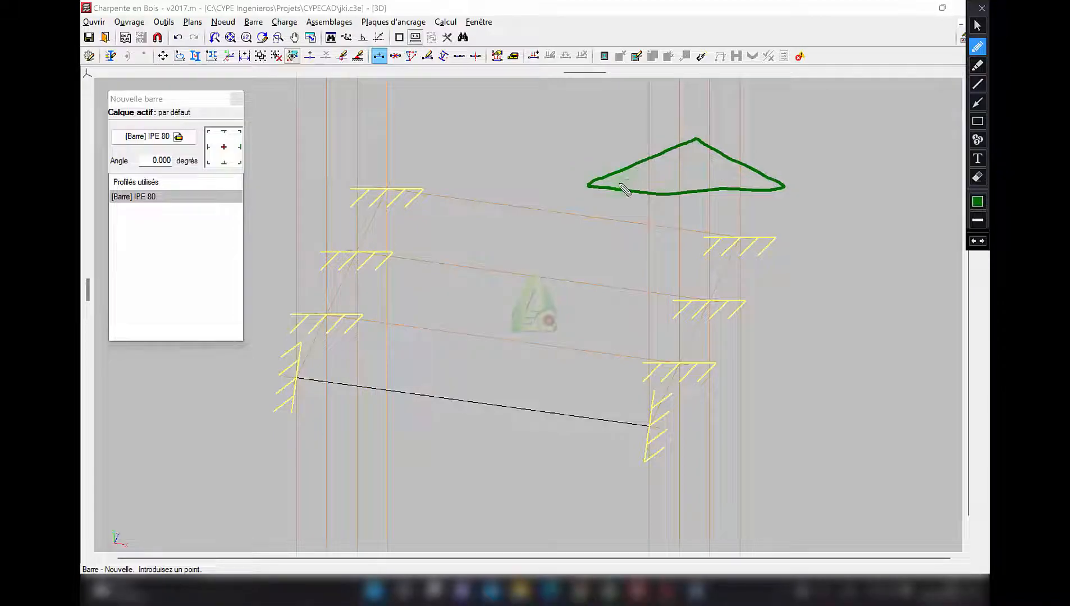
drag(696, 140, 694, 163)
mouse_move(685, 191)
mouse_down()
mouse_move(655, 167)
mouse_move(723, 166)
mouse_up()
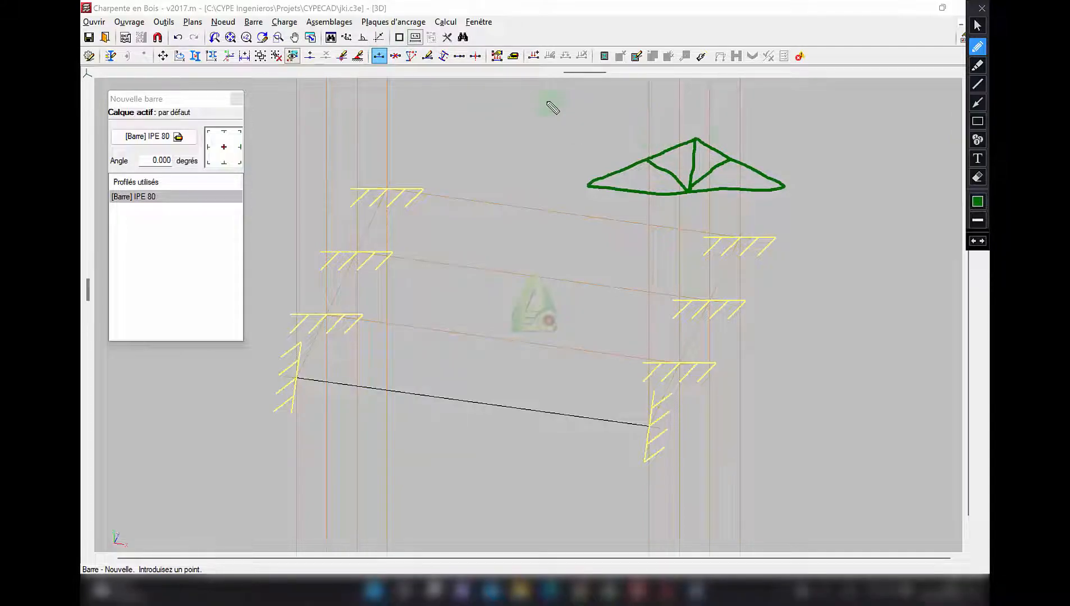
mouse_move(796, 135)
mouse_down()
mouse_move(828, 135)
mouse_move(804, 186)
mouse_move(831, 170)
mouse_up()
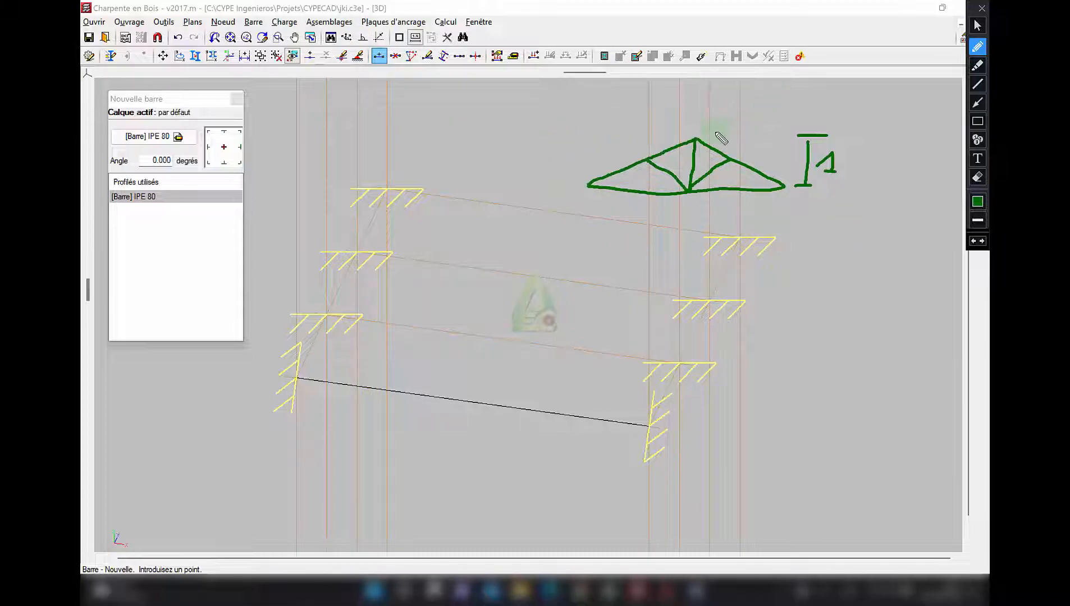
click(980, 8)
Draw a 1 m vertical IPE 80 bar upward from the point 1.500 m along the front bottom bar.
middle_drag(466, 327, 561, 274)
scroll(561, 275, up, 1)
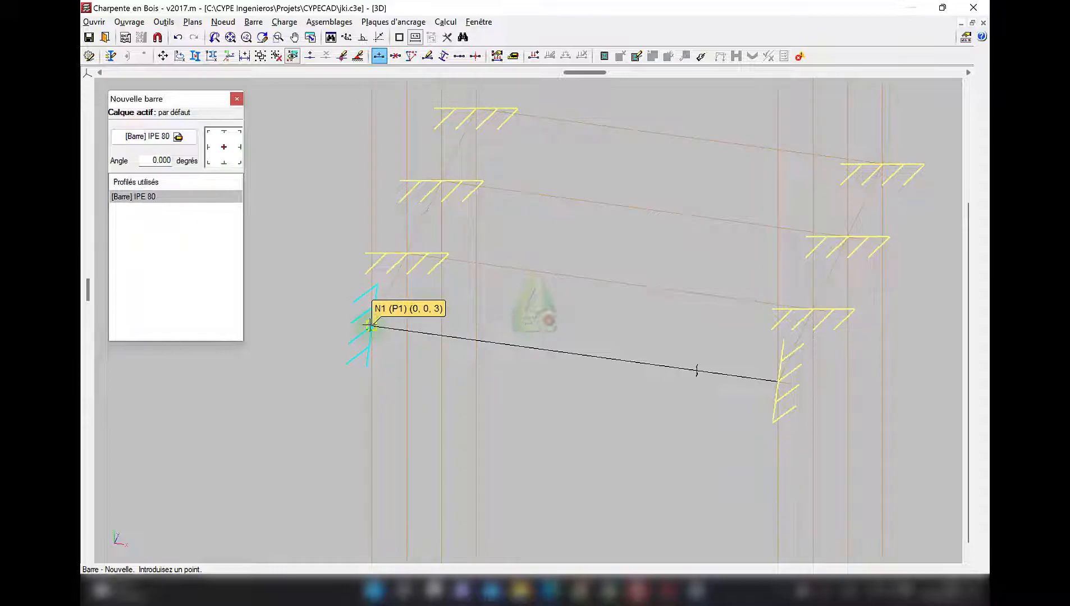
click(522, 343)
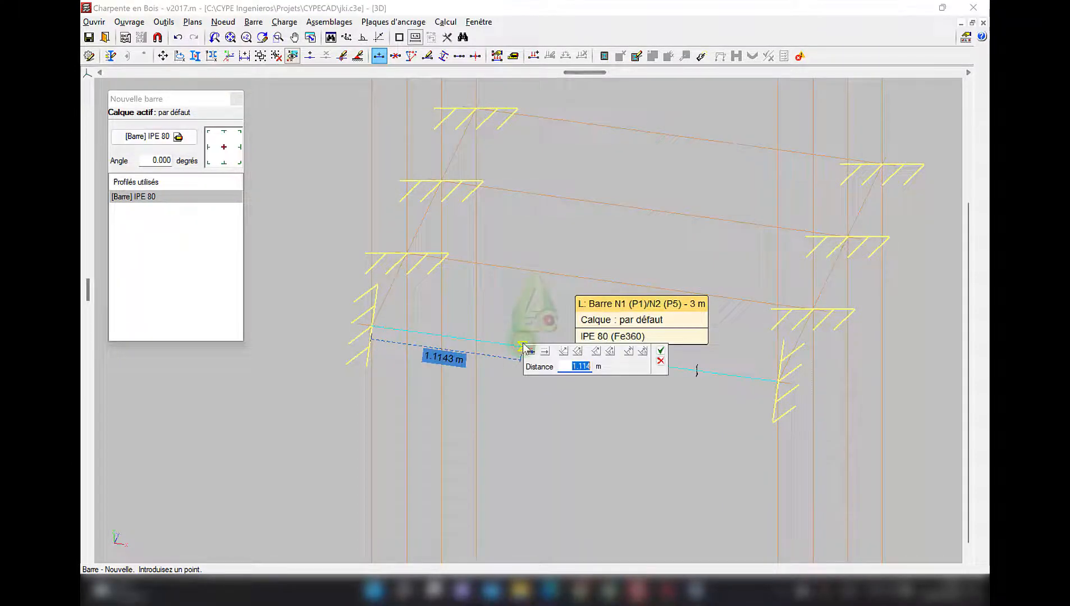
text(1.500)
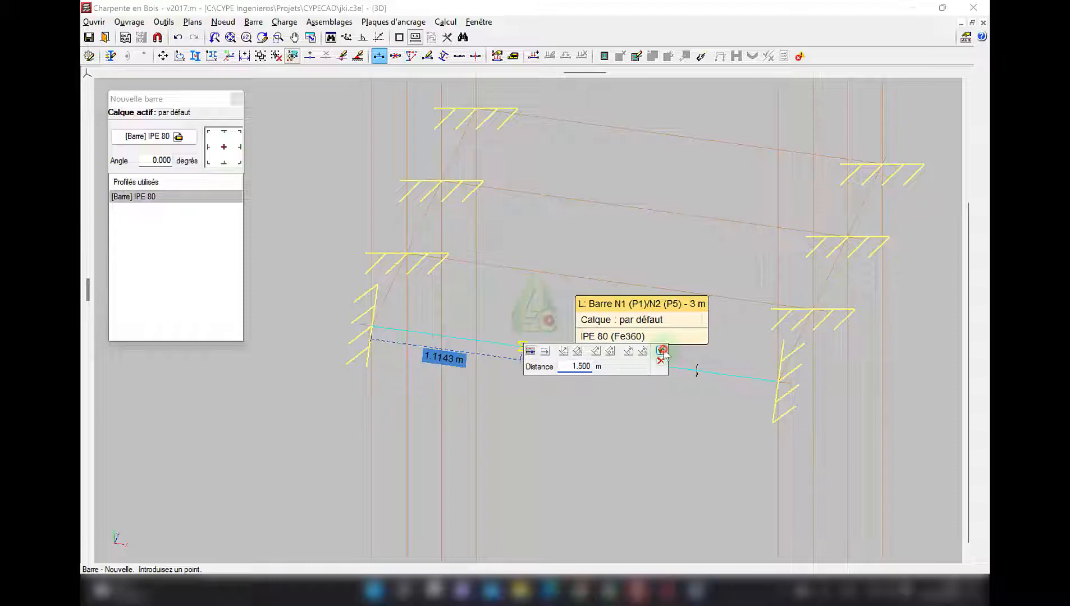
click(662, 351)
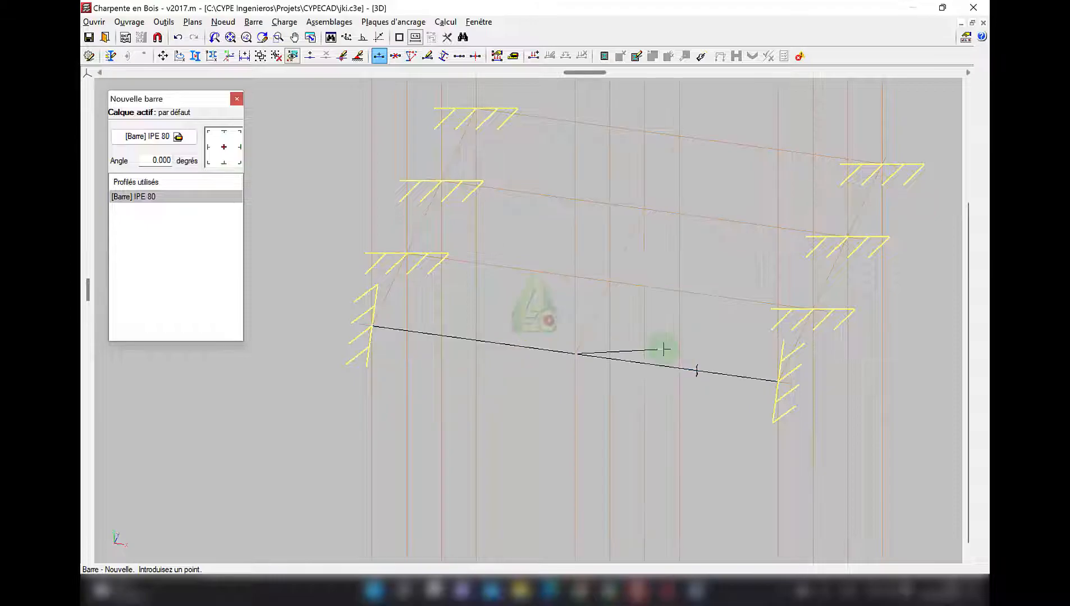
click(576, 253)
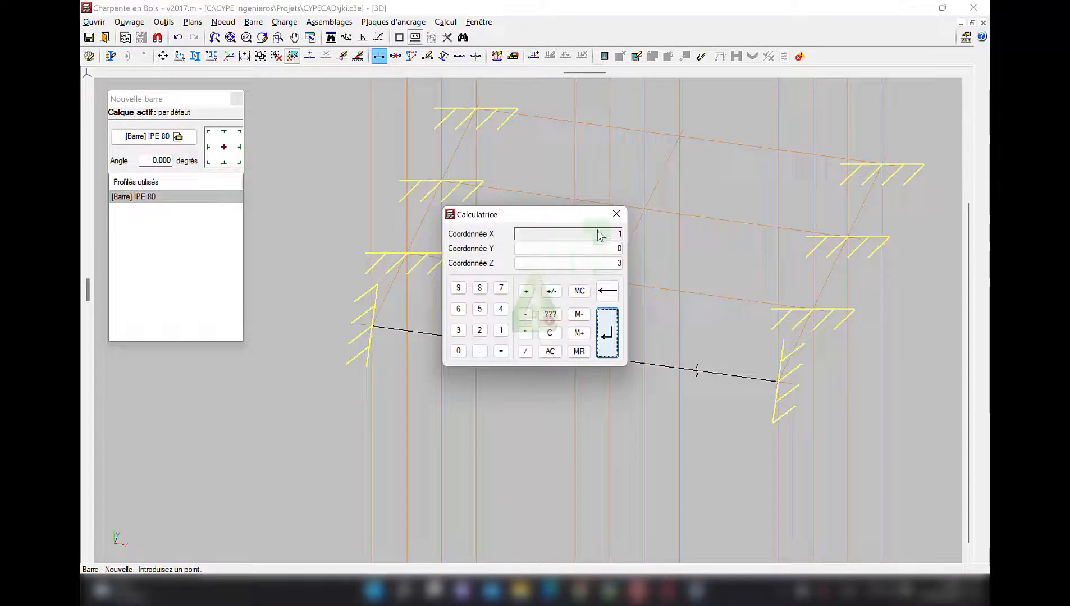
key(Escape)
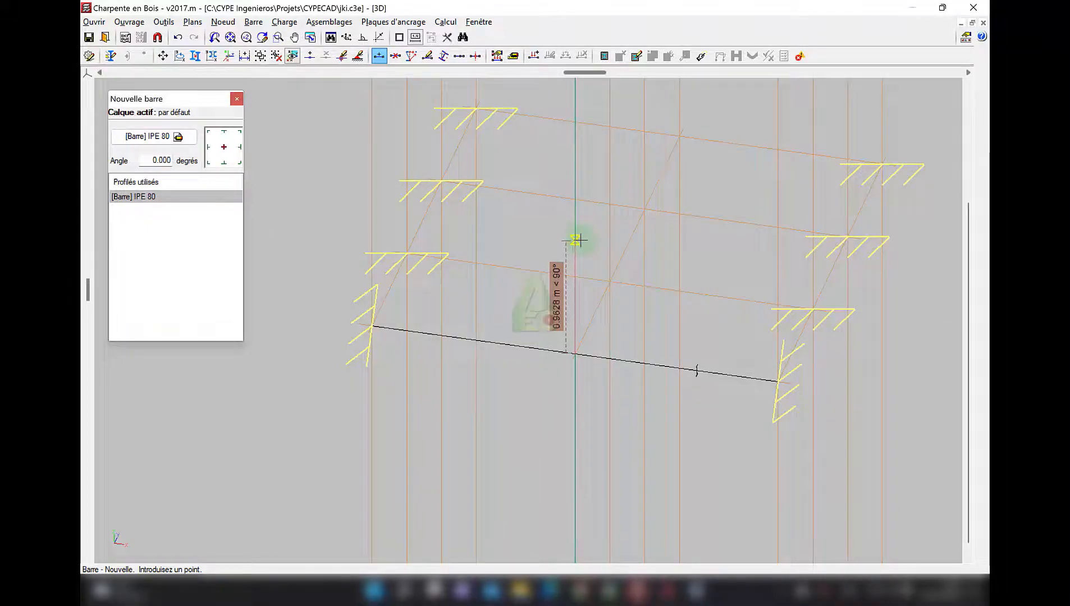
click(578, 239)
text(1)
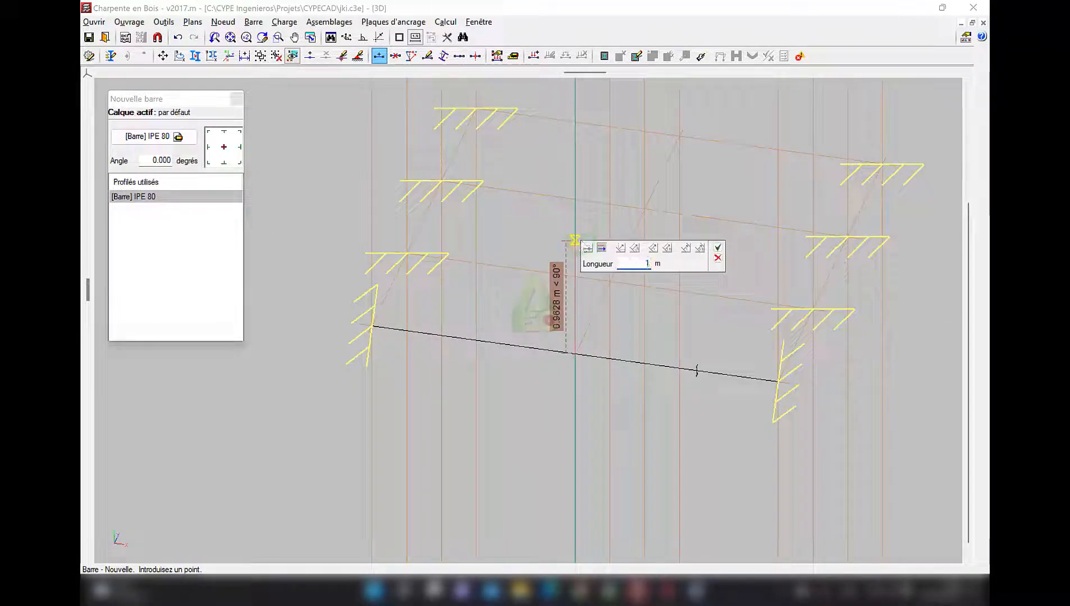
click(717, 247)
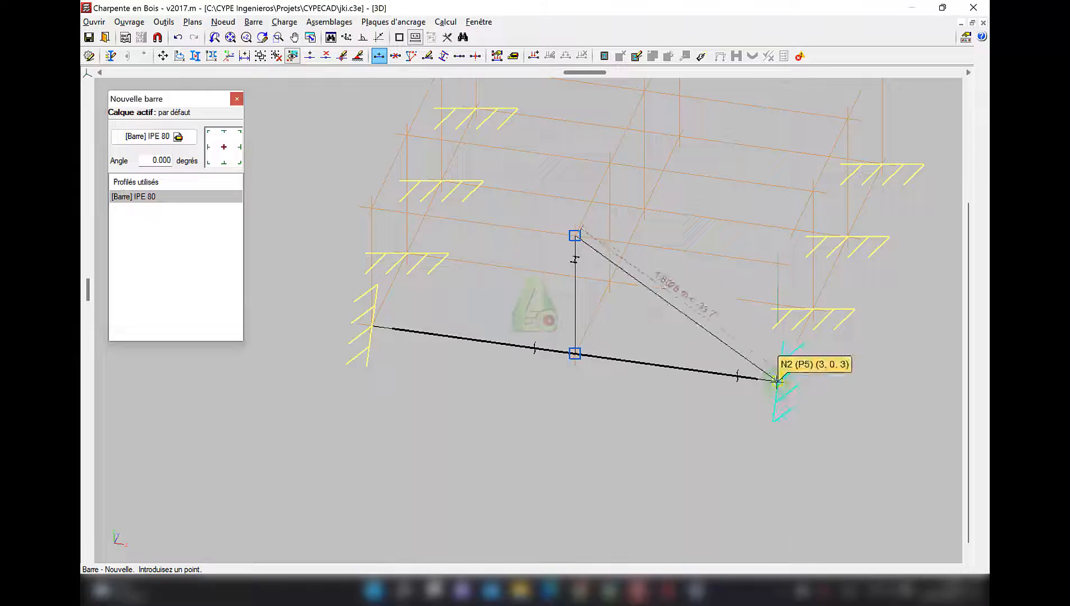
Draw the two sloping IPE 80 top bars from the vertical bar's apex to the front supports.
click(777, 382)
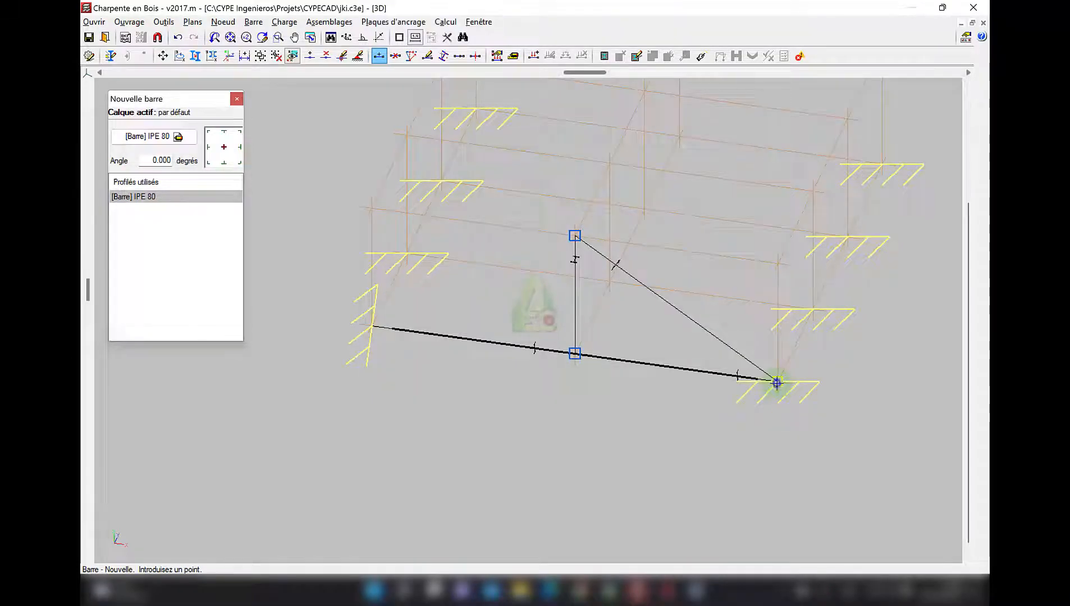
click(574, 236)
click(370, 326)
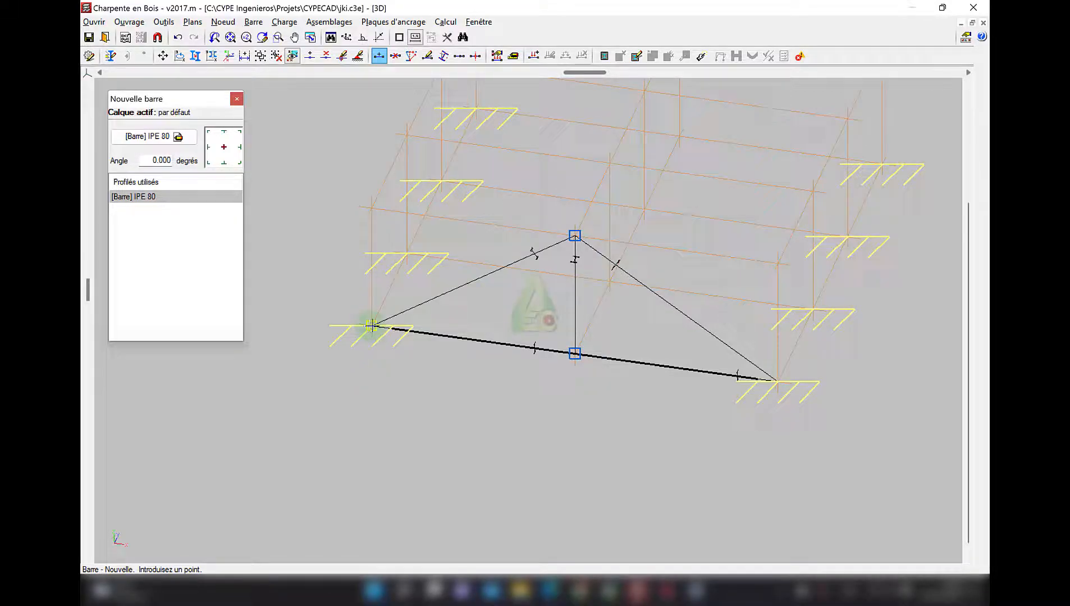
Draw two diagonal IPE 80 bars from the bottom bar's centre node to the middle of each sloping top bar.
click(573, 354)
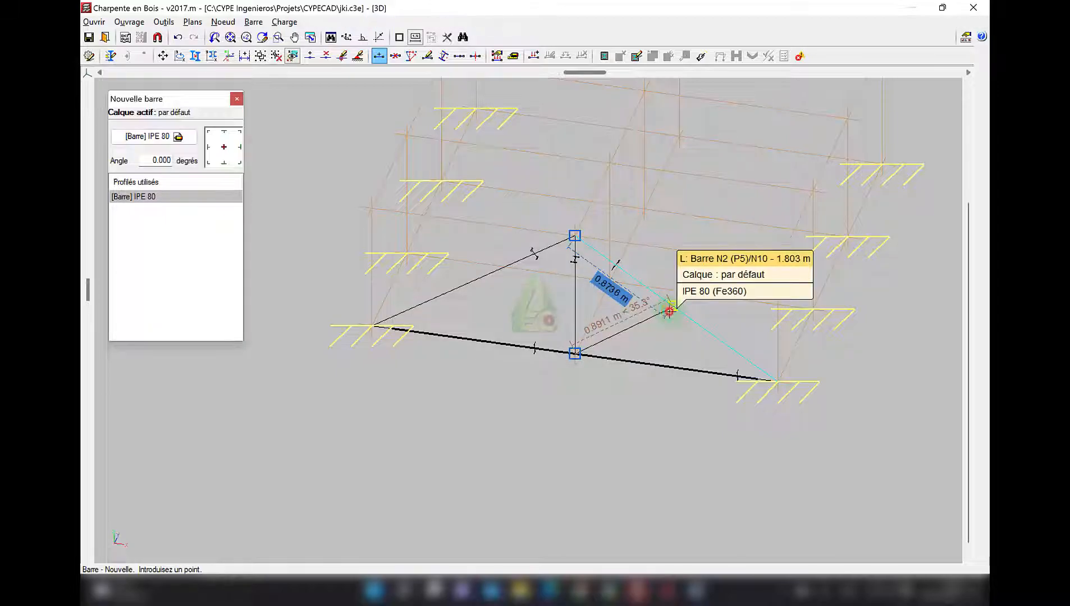
click(669, 311)
key(Escape)
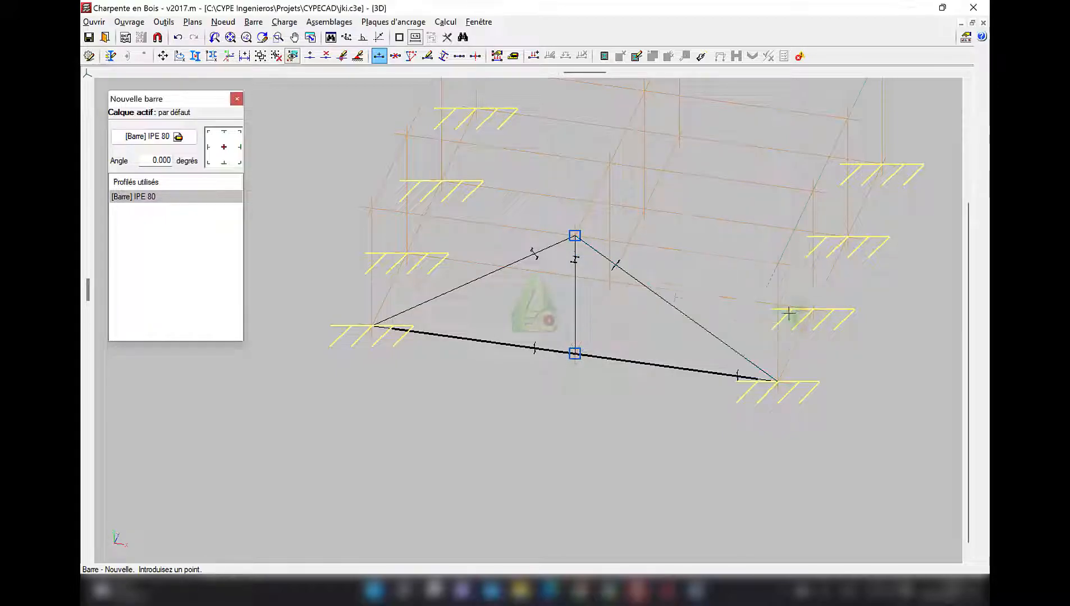
click(672, 306)
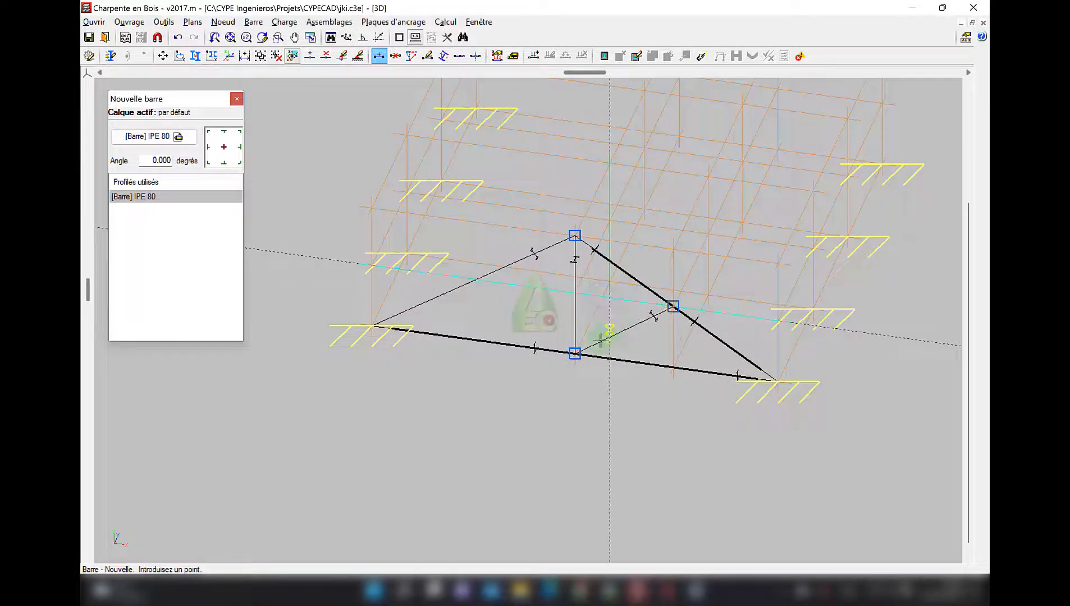
click(556, 344)
scroll(488, 280, up, 2)
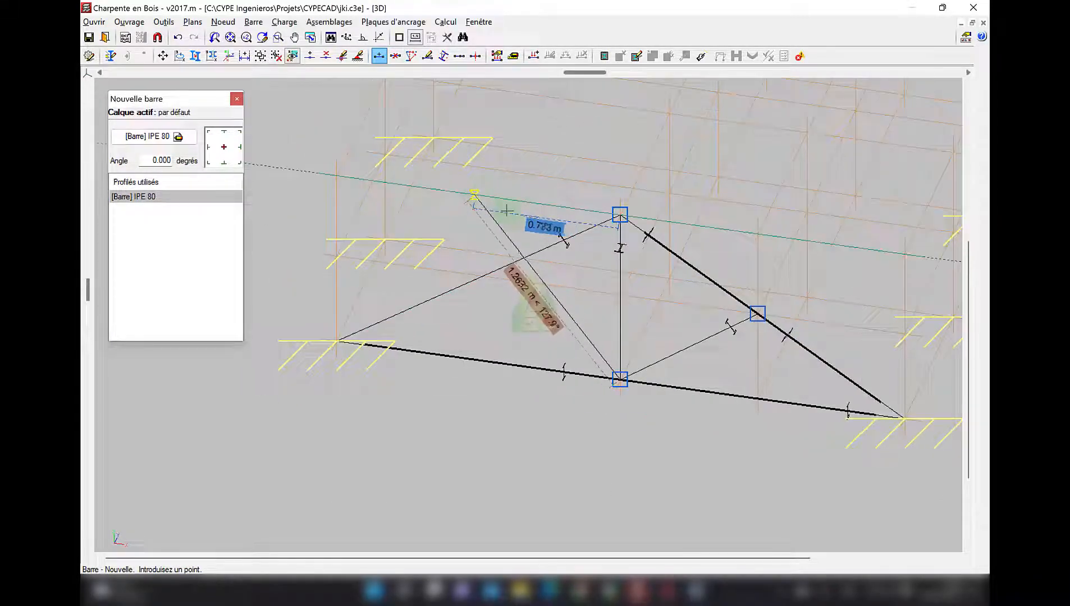
scroll(463, 273, up, 4)
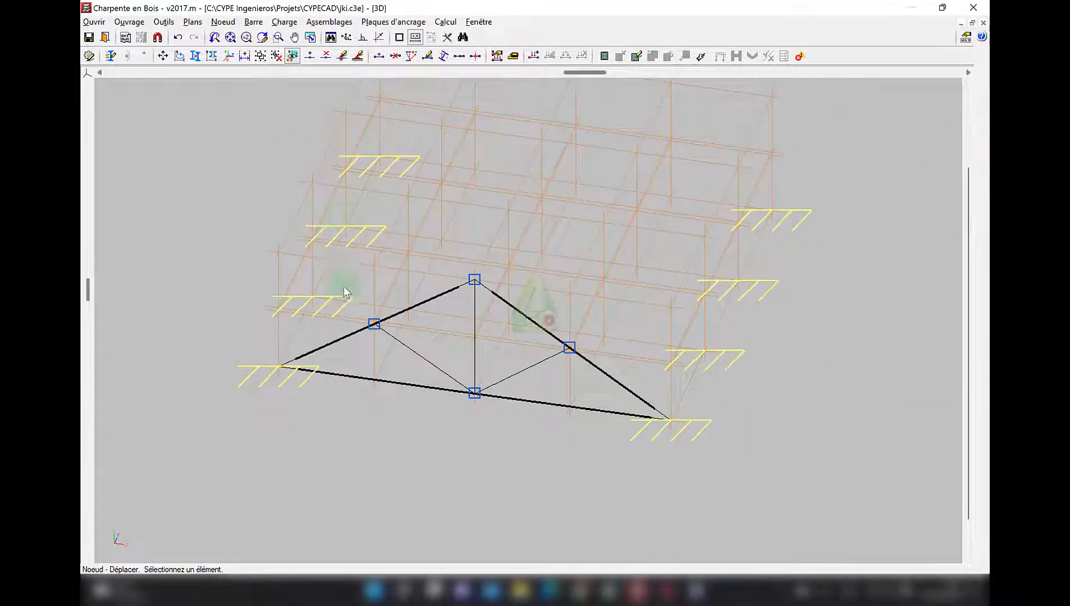
Copy all nodes and bars of the front truss from its right support to the three right-hand supports behind it.
scroll(523, 223, down, 3)
scroll(483, 264, up, 3)
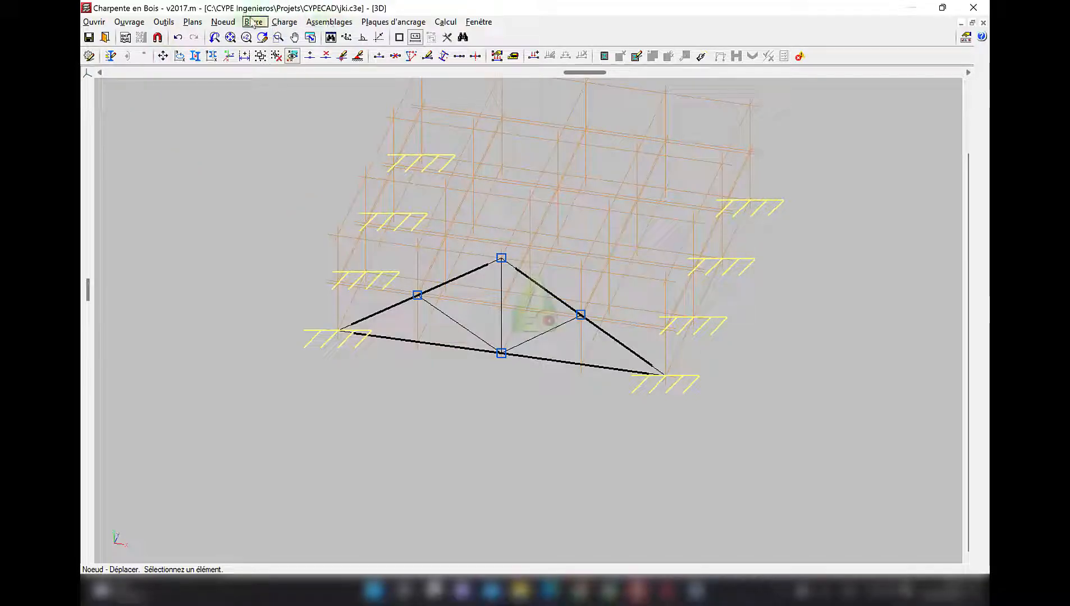
click(163, 21)
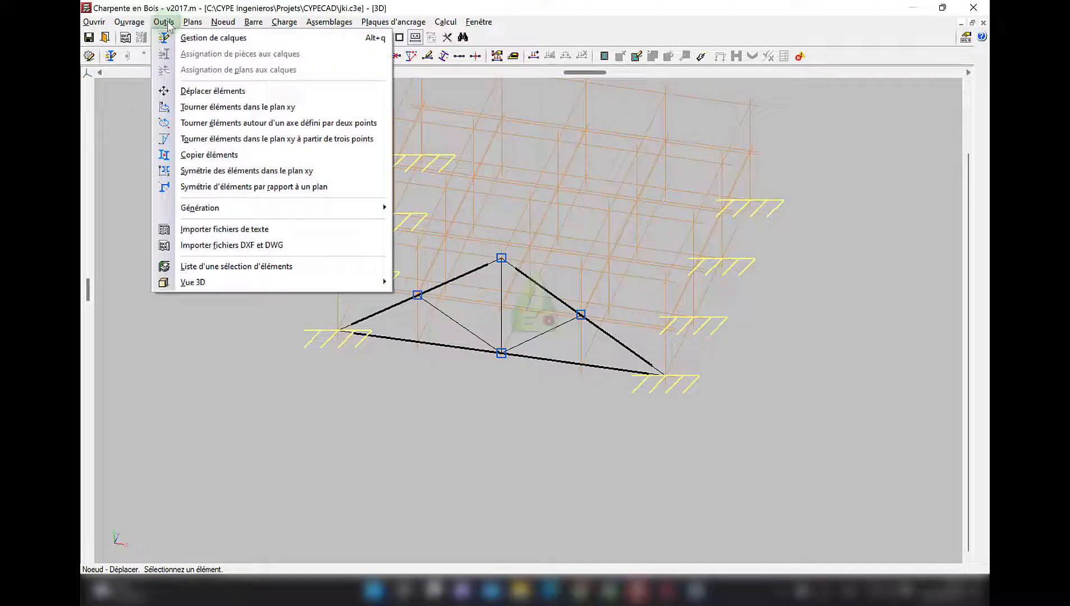
click(209, 154)
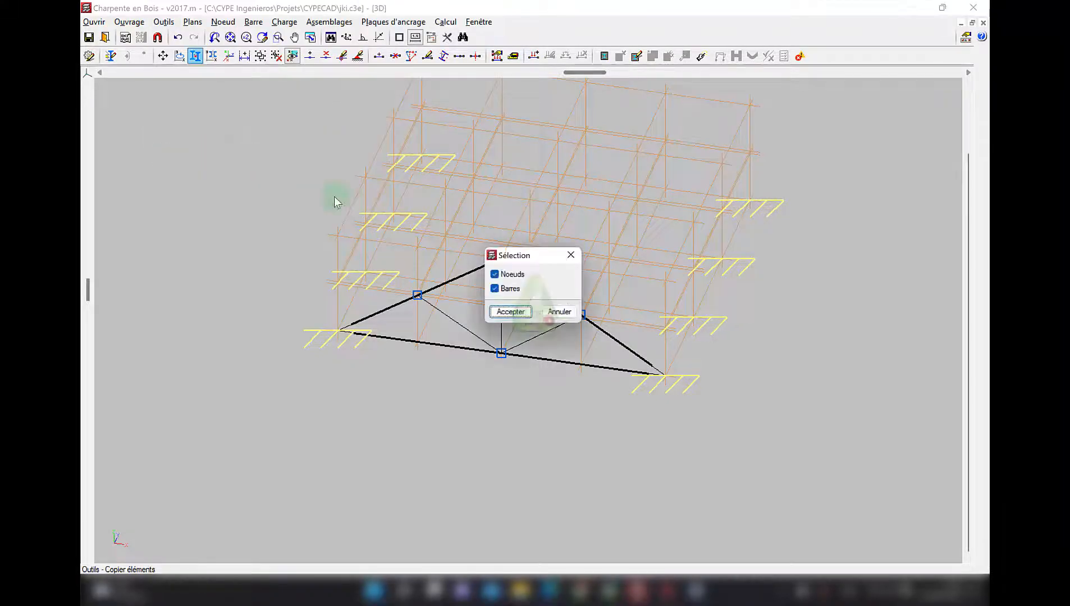
click(511, 314)
drag(785, 235, 221, 390)
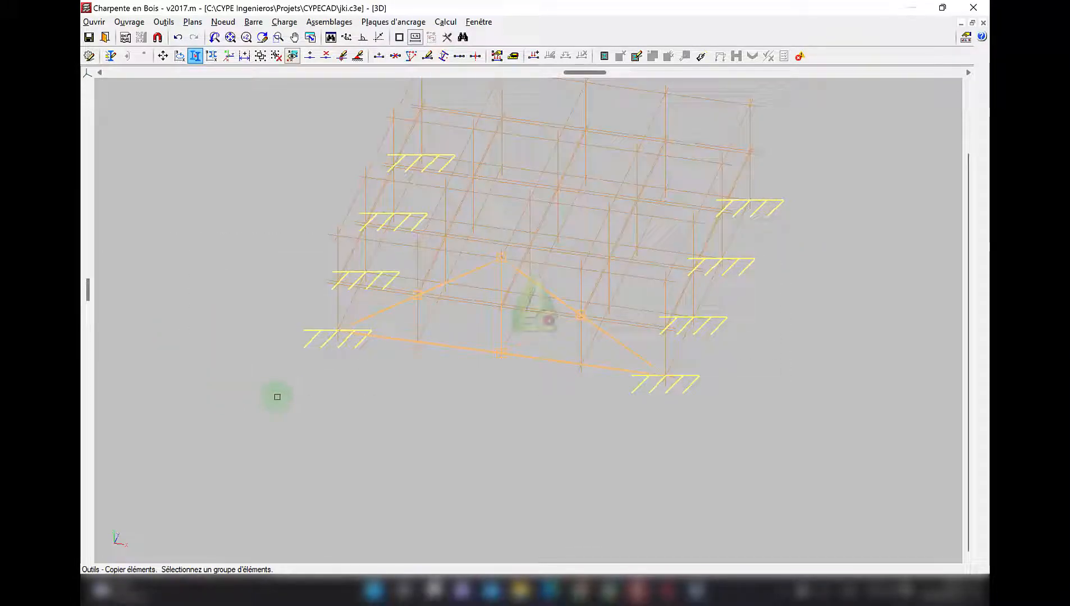
right_click(278, 397)
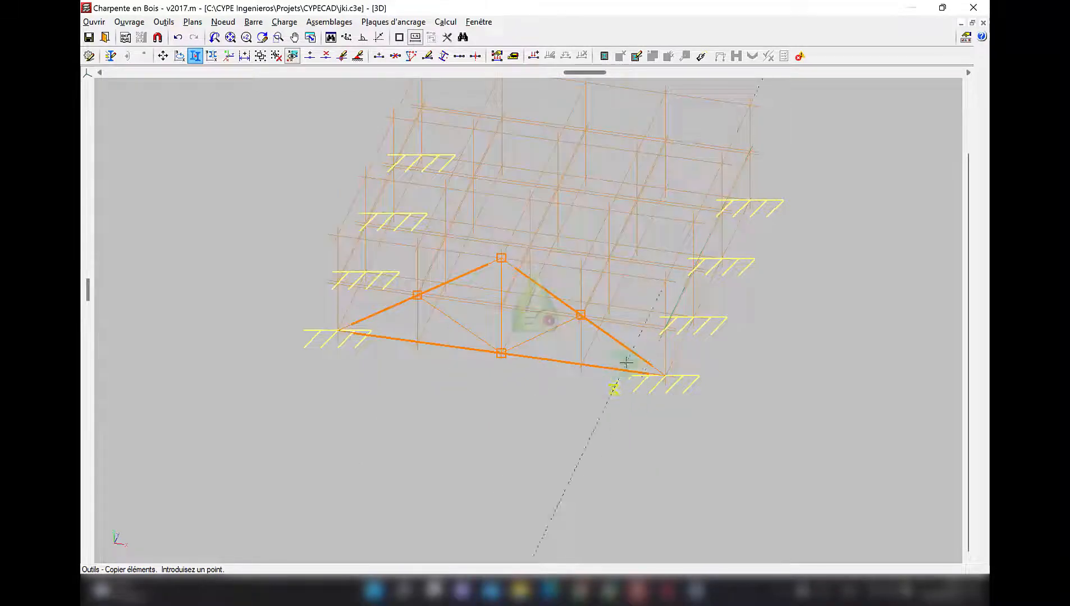
click(665, 375)
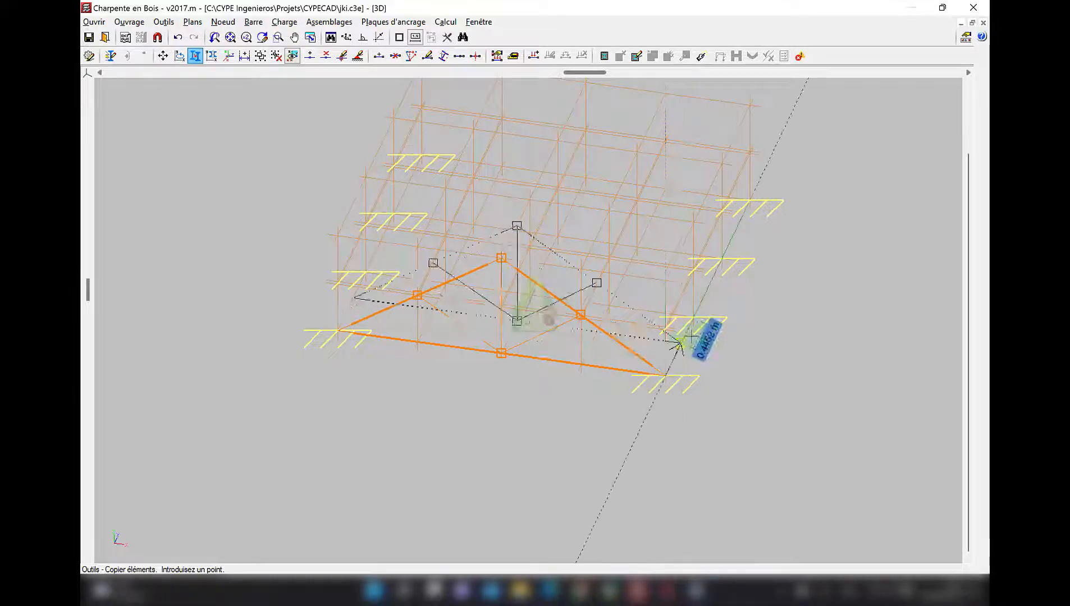
click(706, 316)
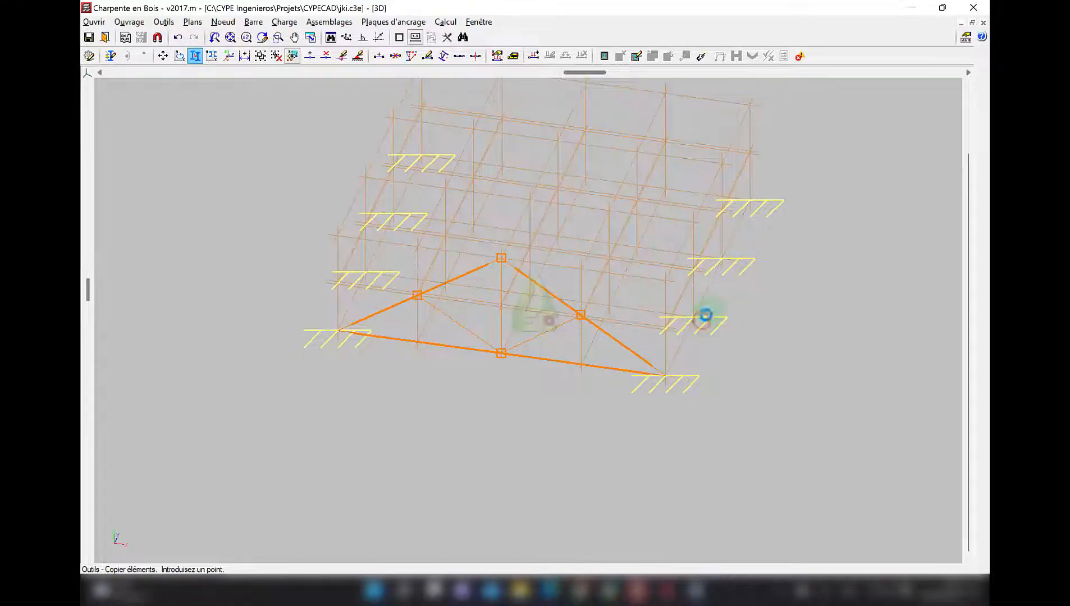
click(721, 259)
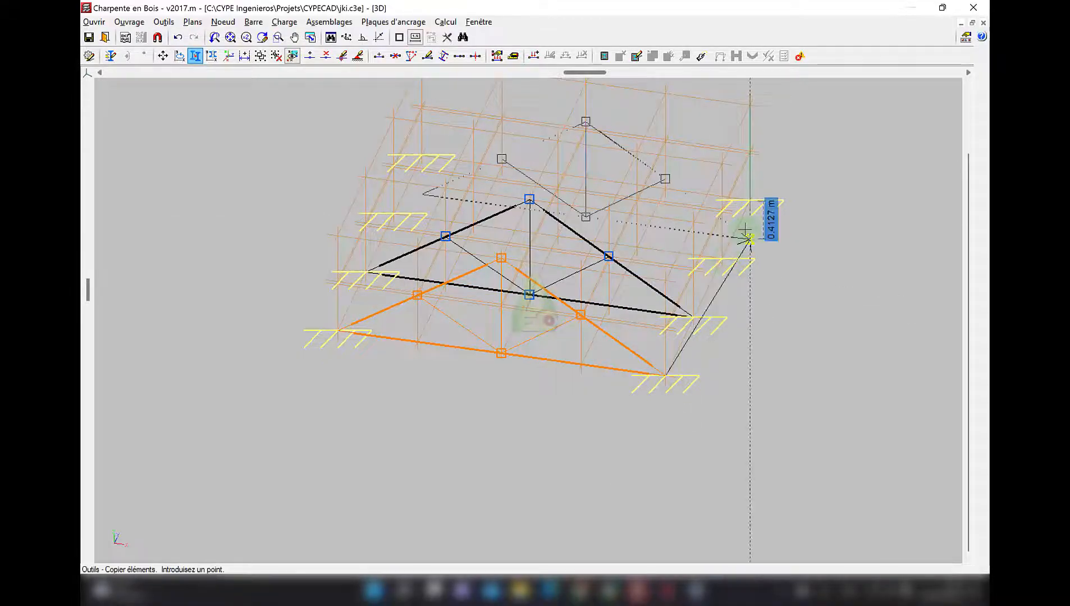
click(744, 200)
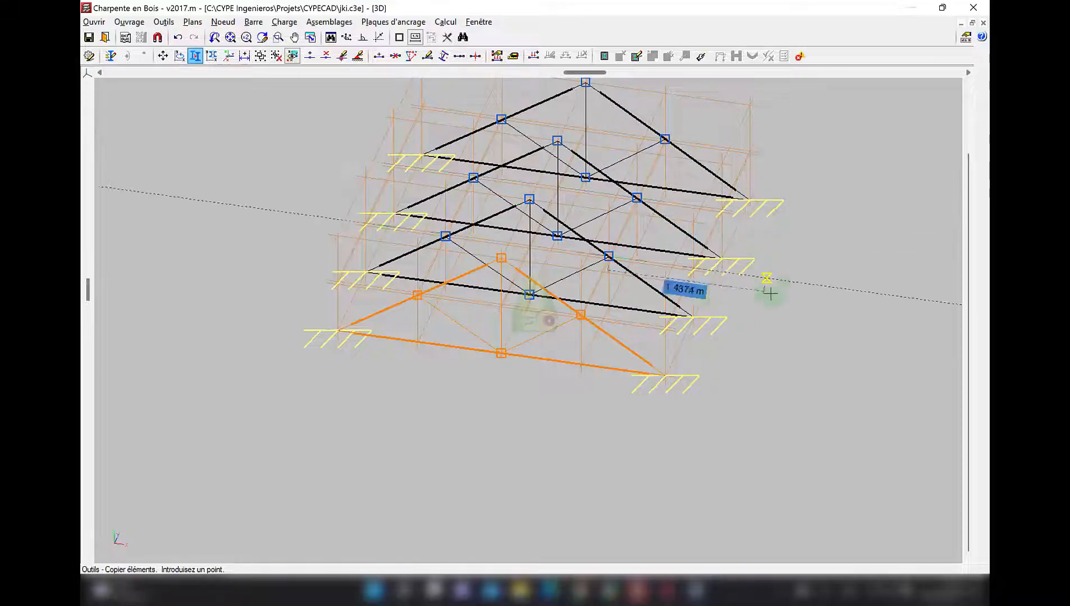
Select every bar of the four trusses and open their profile description.
scroll(720, 337, down, 3)
middle_drag(752, 372, 771, 385)
scroll(568, 254, up, 4)
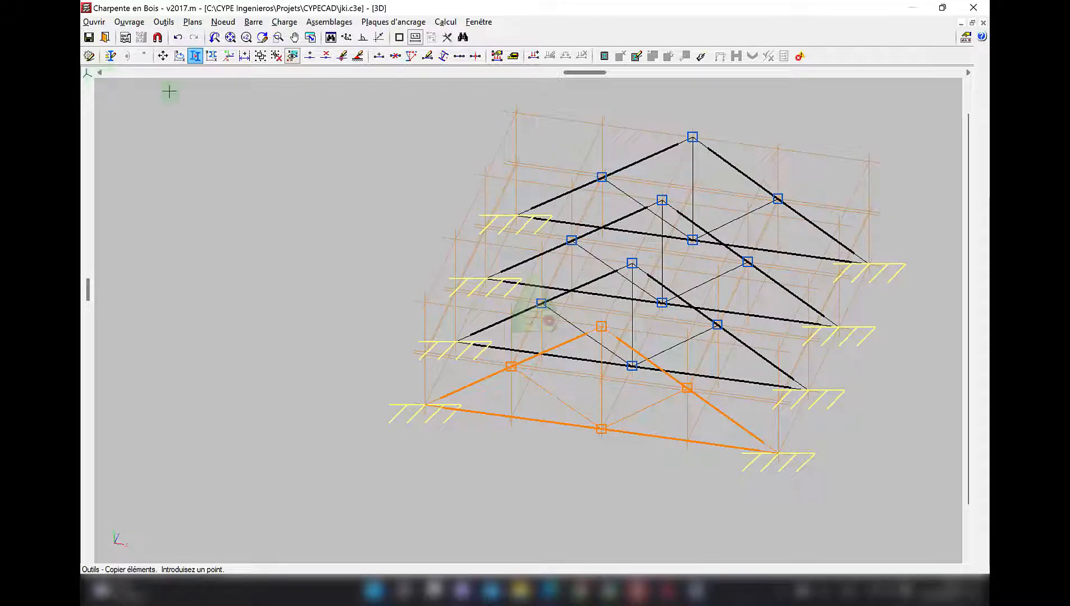
click(250, 24)
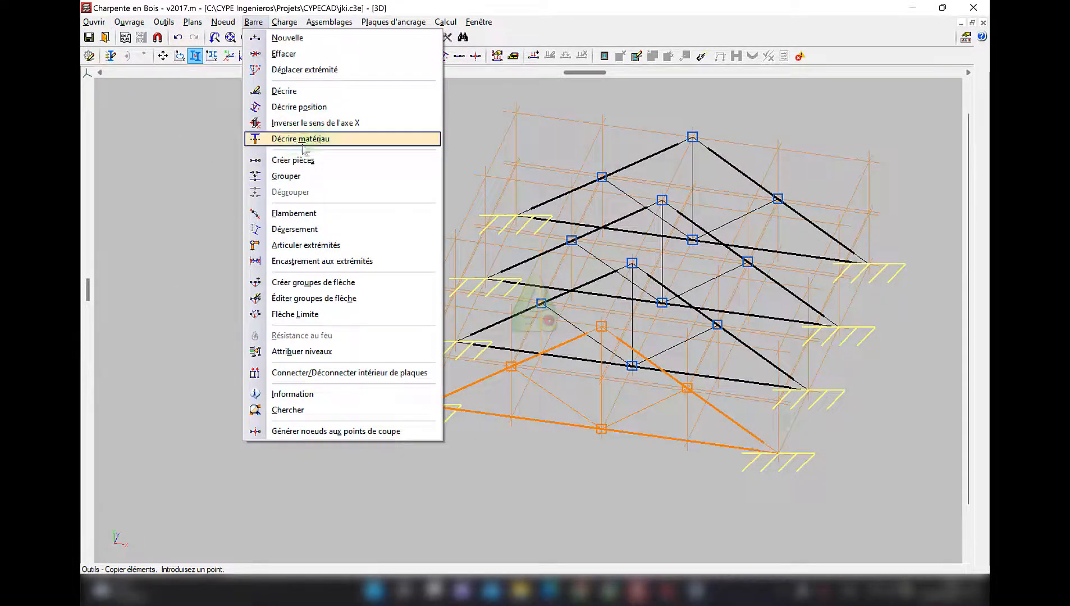
click(294, 90)
middle_drag(322, 240, 286, 272)
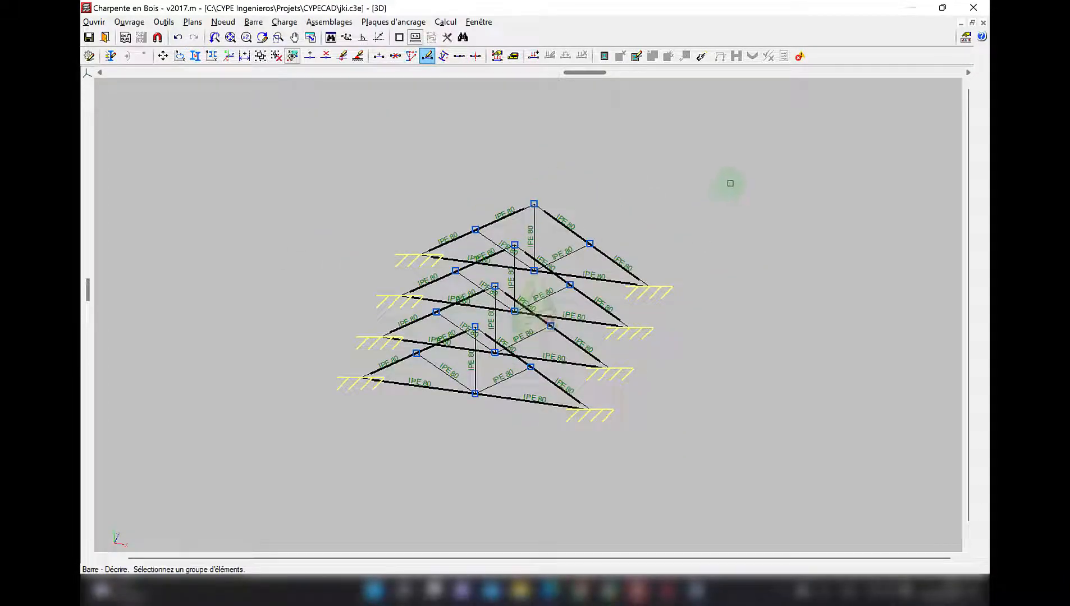
drag(736, 160, 305, 462)
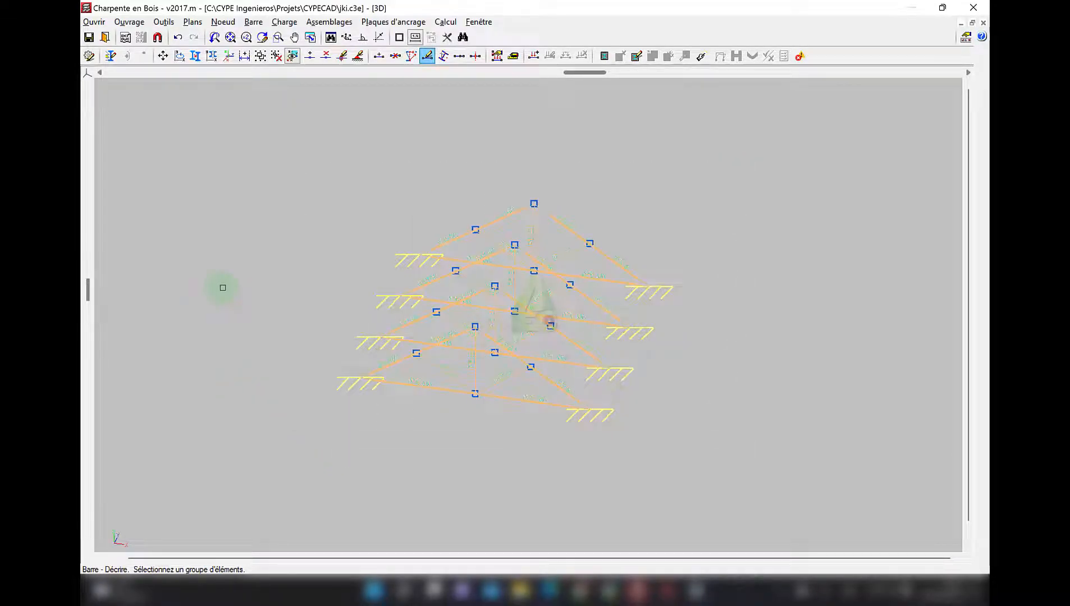
right_click(222, 287)
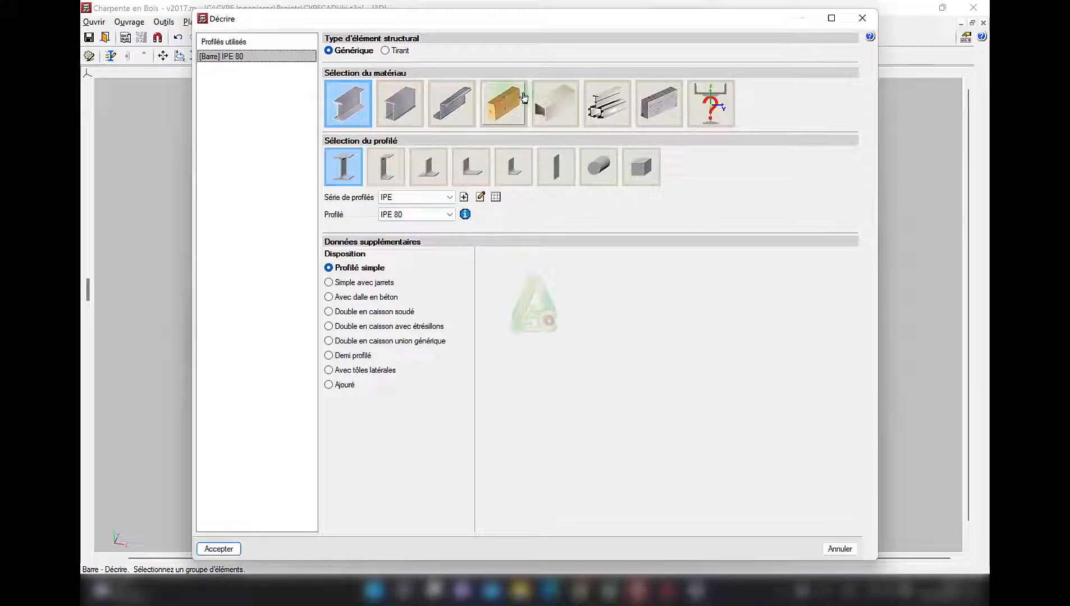
Choose a timber material with a solid rectangular section, series Lattes, profile 120x40, for the selected bars.
click(497, 108)
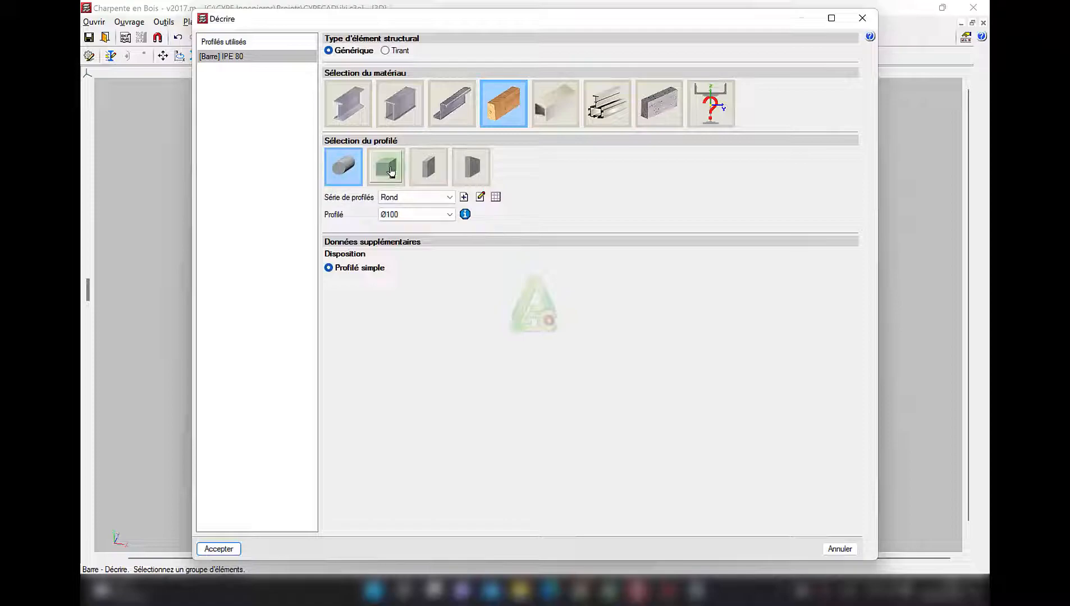
click(422, 178)
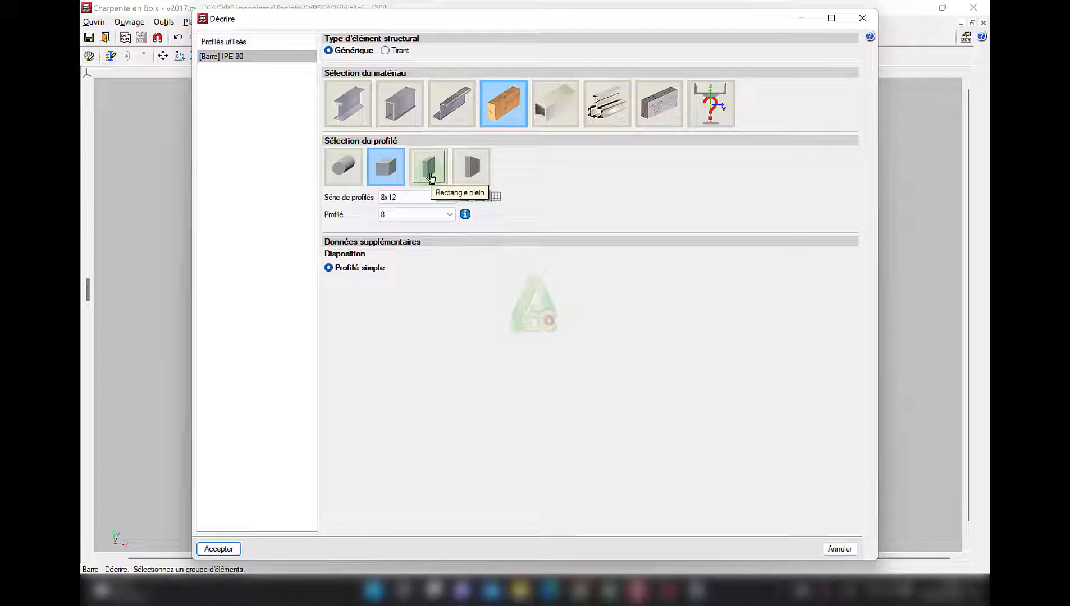
click(465, 177)
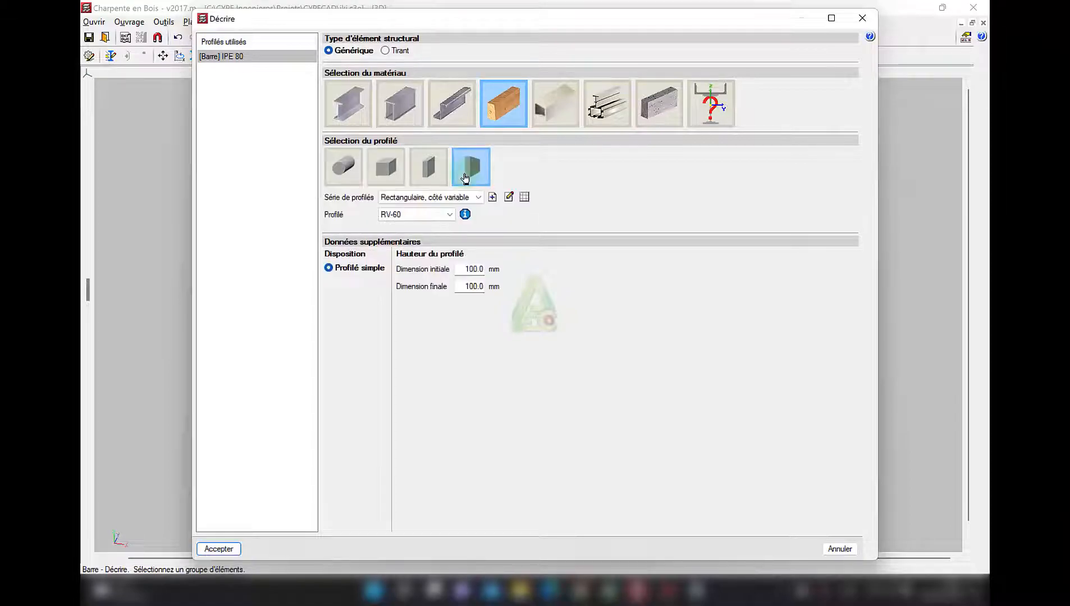
click(428, 170)
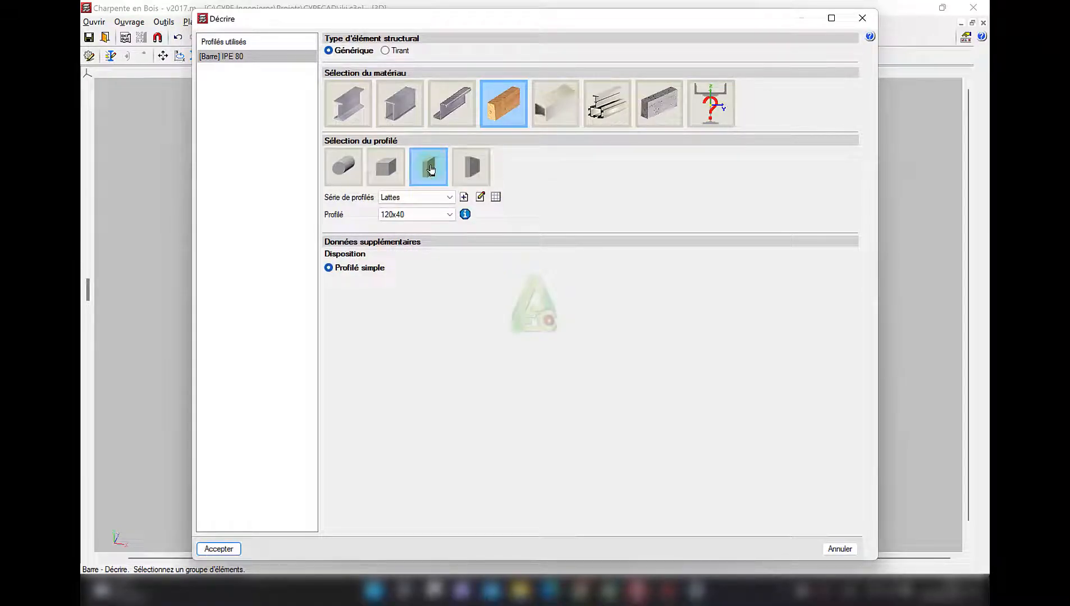
click(444, 197)
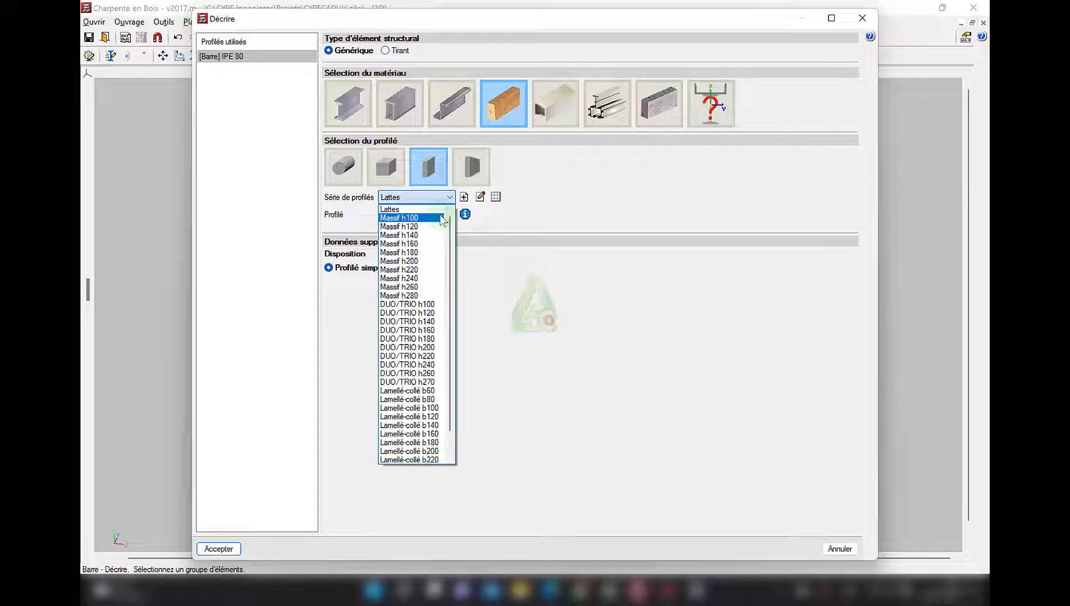
scroll(422, 289, down, 1)
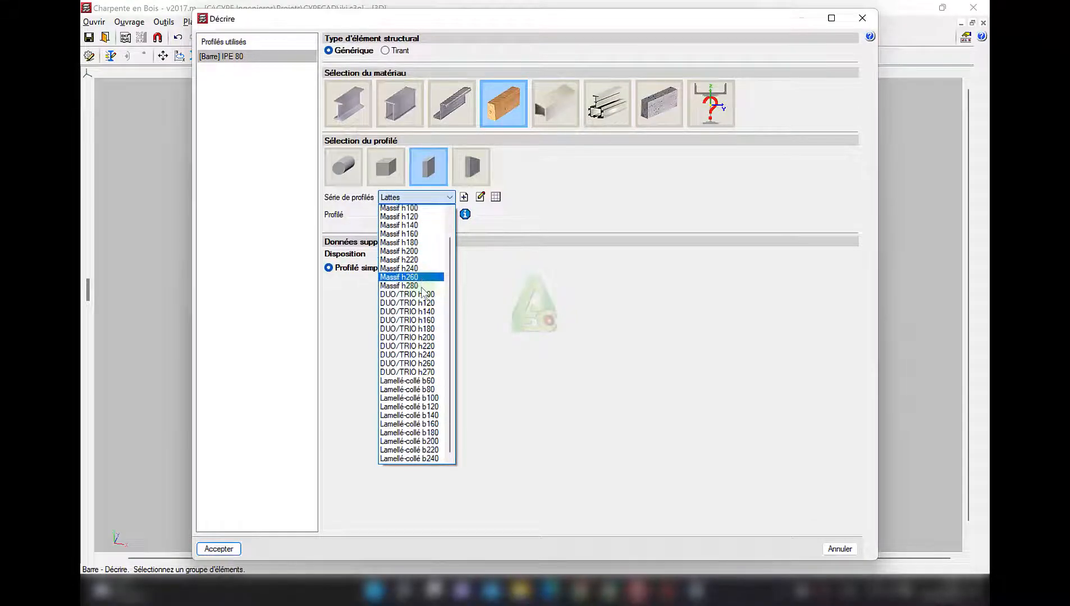
scroll(415, 370, up, 1)
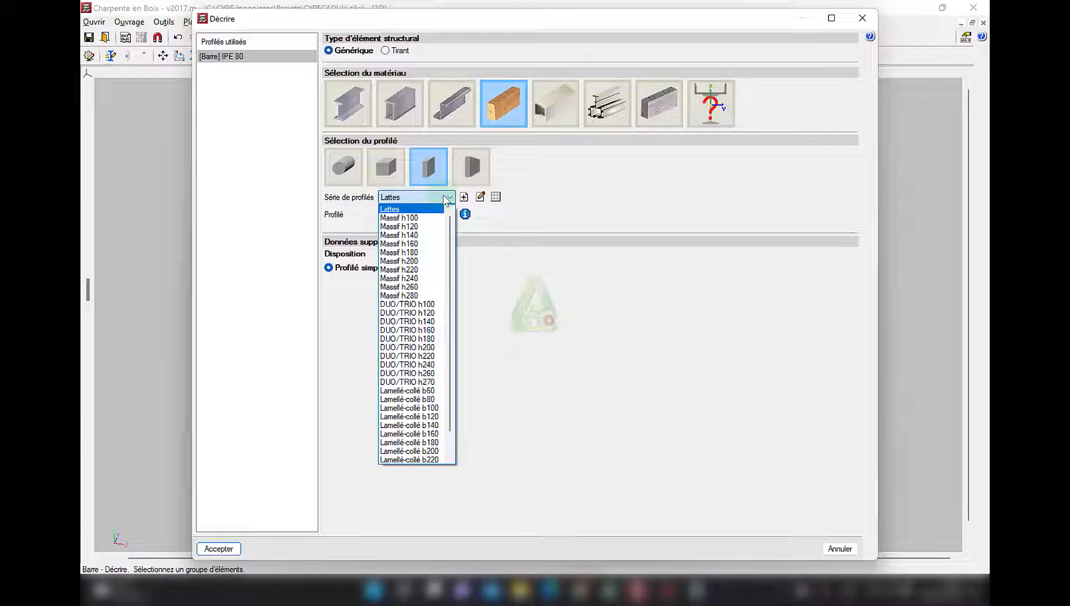
click(567, 213)
click(449, 197)
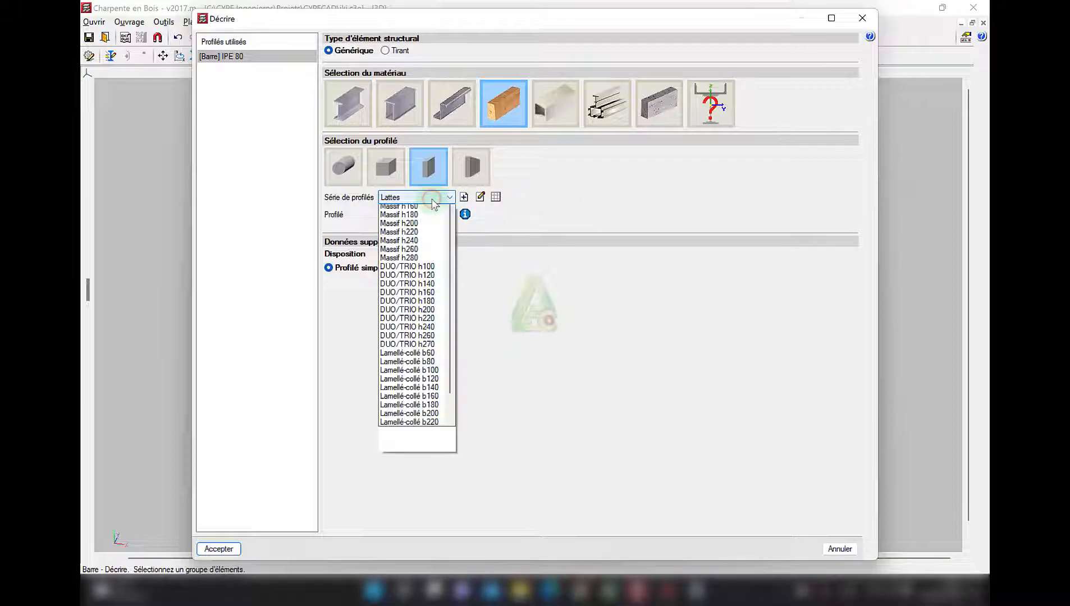
click(420, 211)
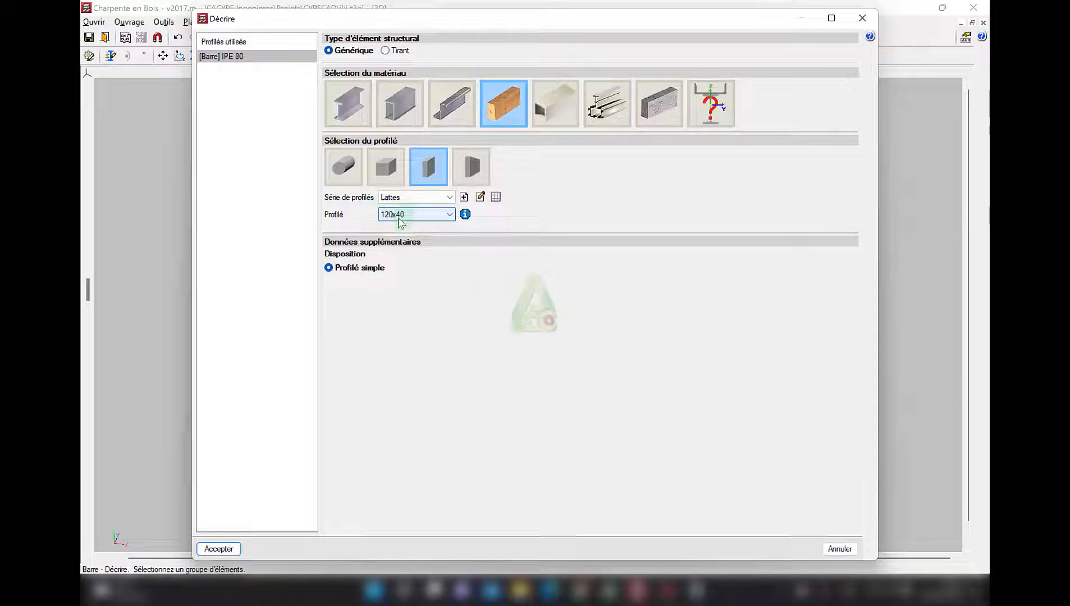
click(464, 197)
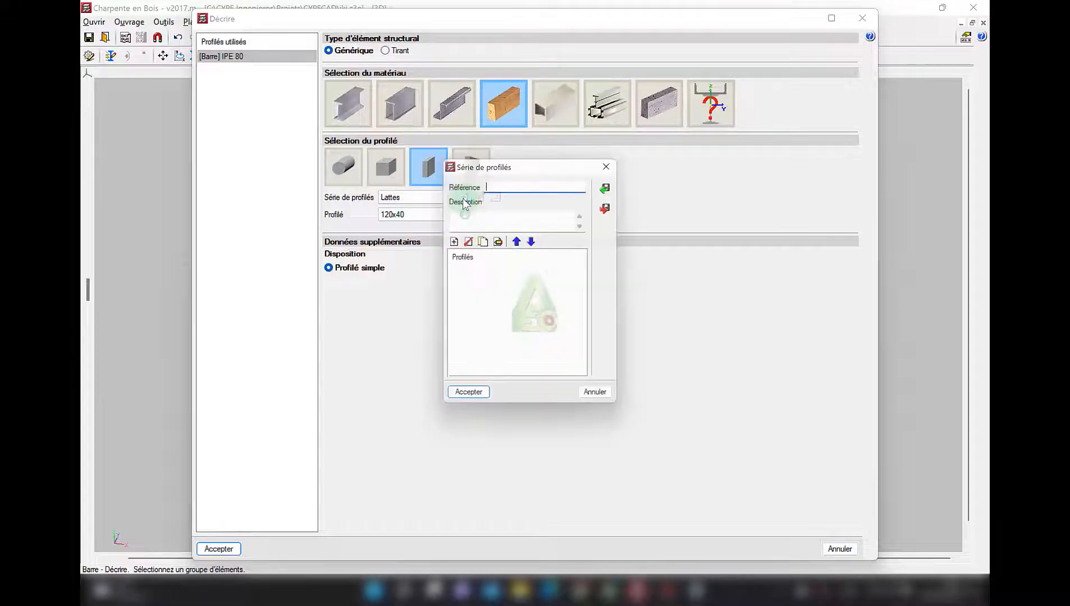
click(455, 243)
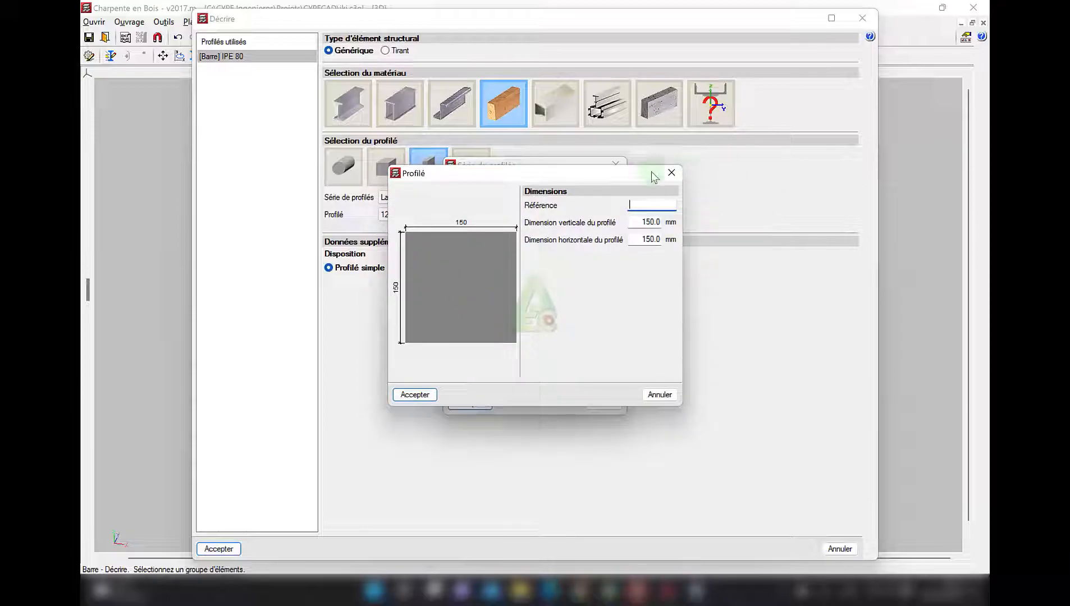
click(670, 173)
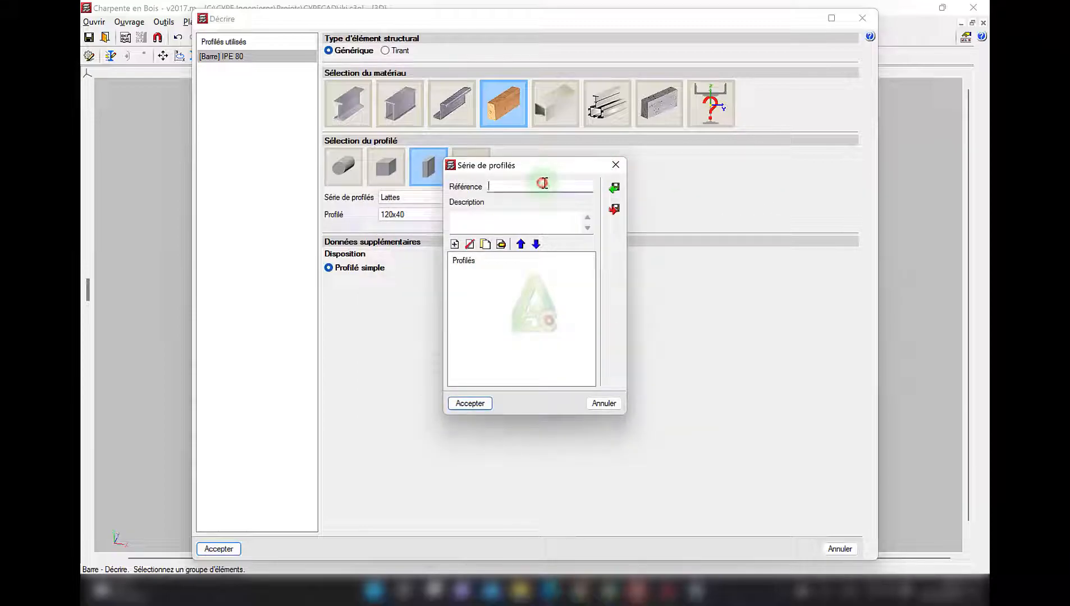
click(615, 164)
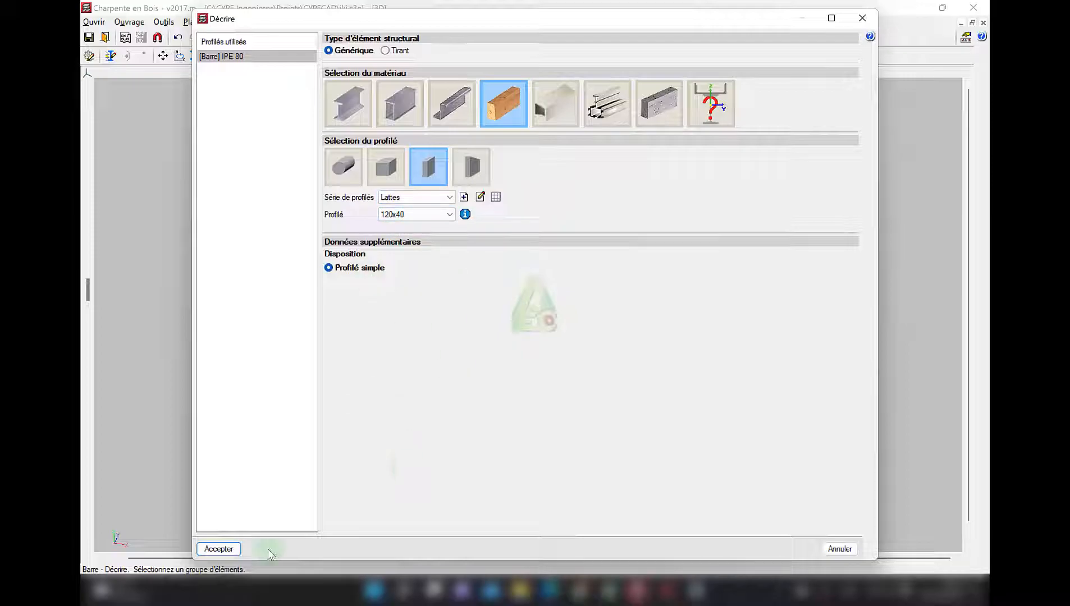
Apply the timber profile to the selected truss bars with service class 1 and long-term duration (Long terme) for the live load.
click(218, 548)
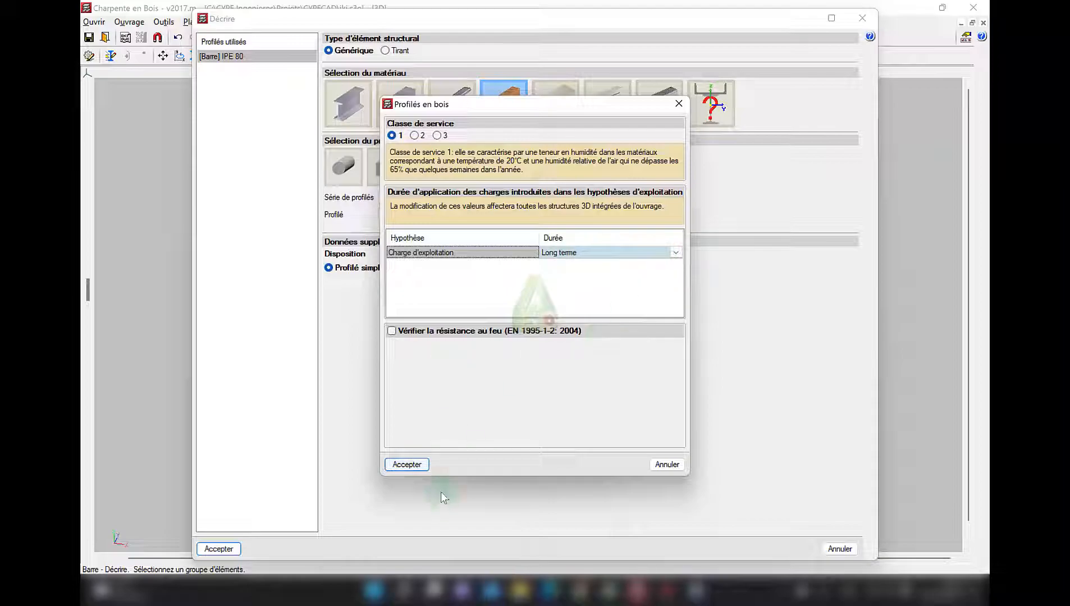
click(407, 465)
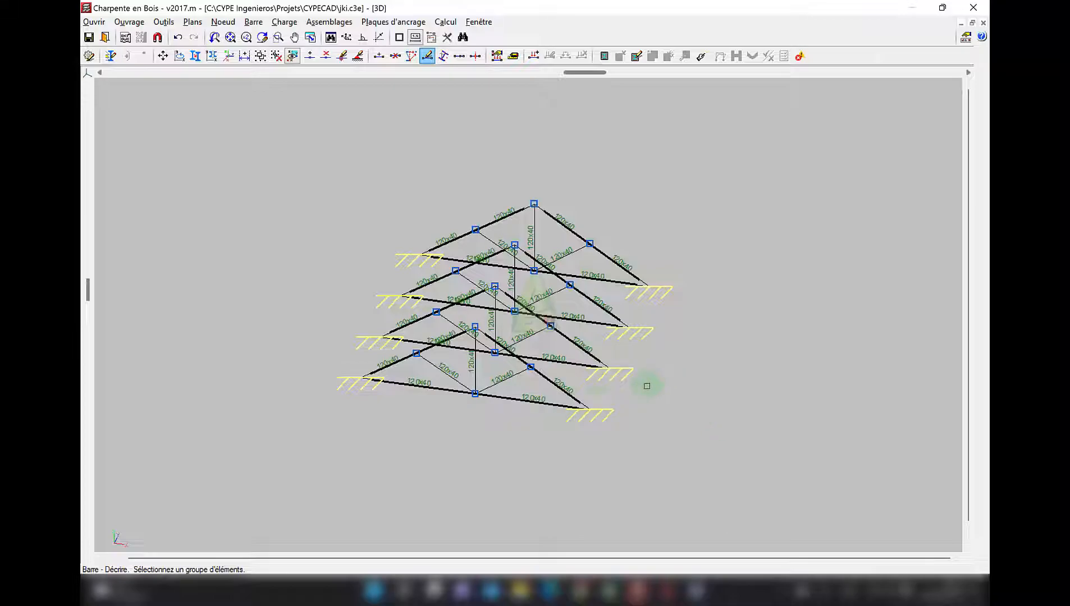
scroll(460, 438, up, 5)
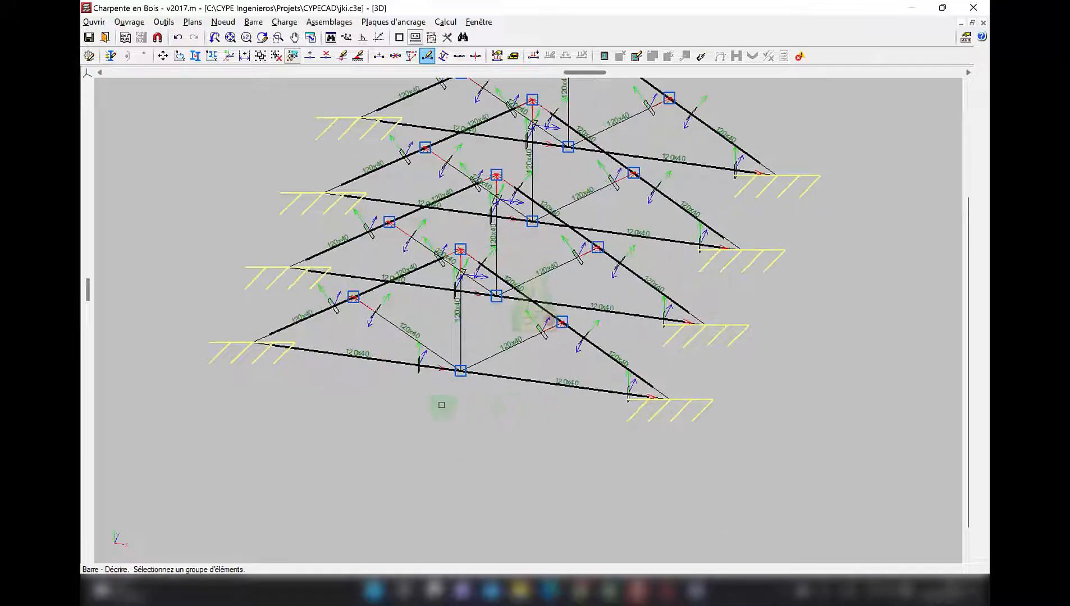
scroll(476, 315, up, 1)
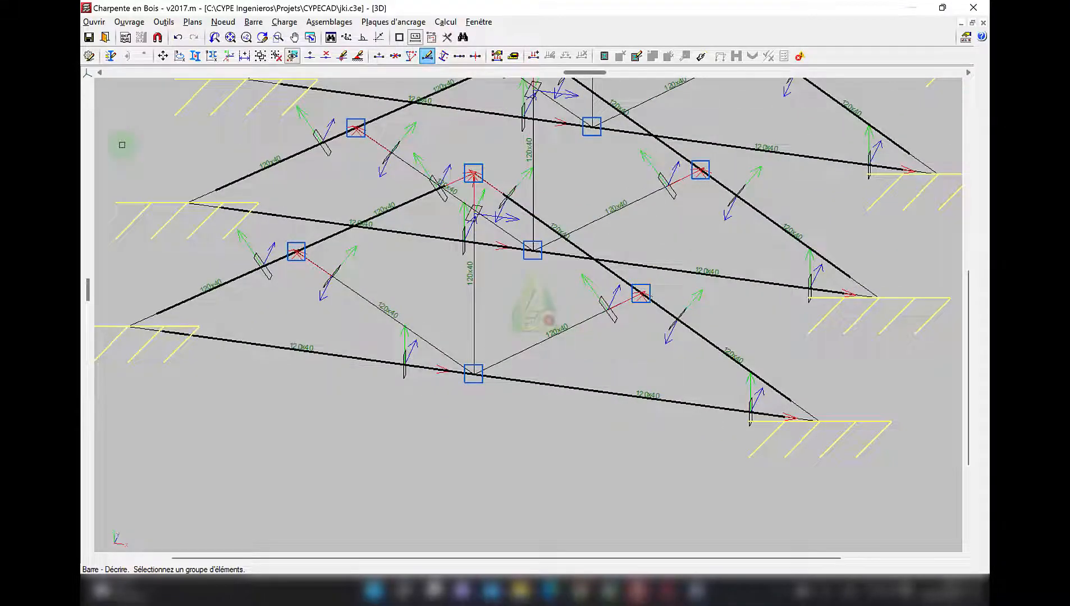
Examine the complete structure in the rendered 3D view, orbiting around the timber trusses, and return to the model.
click(125, 23)
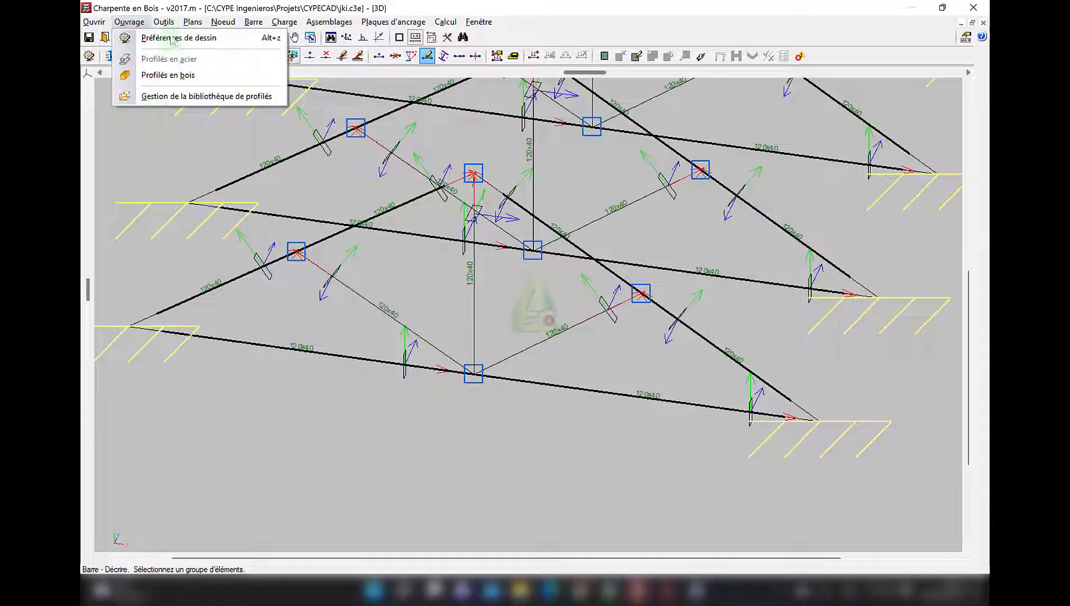
mouse_move(163, 23)
mouse_move(192, 282)
click(430, 279)
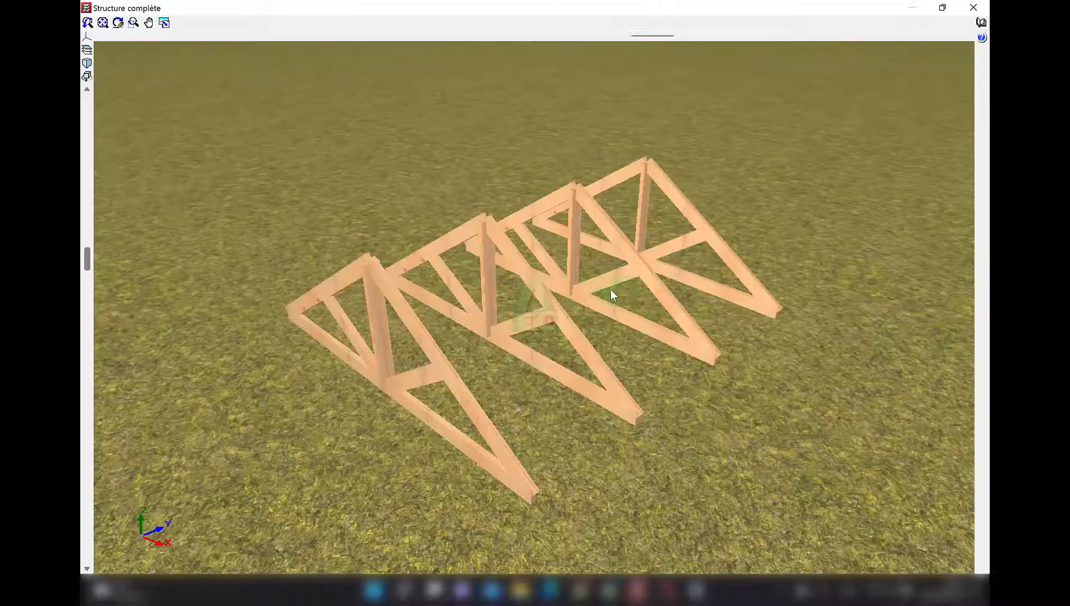
drag(610, 289, 220, 135)
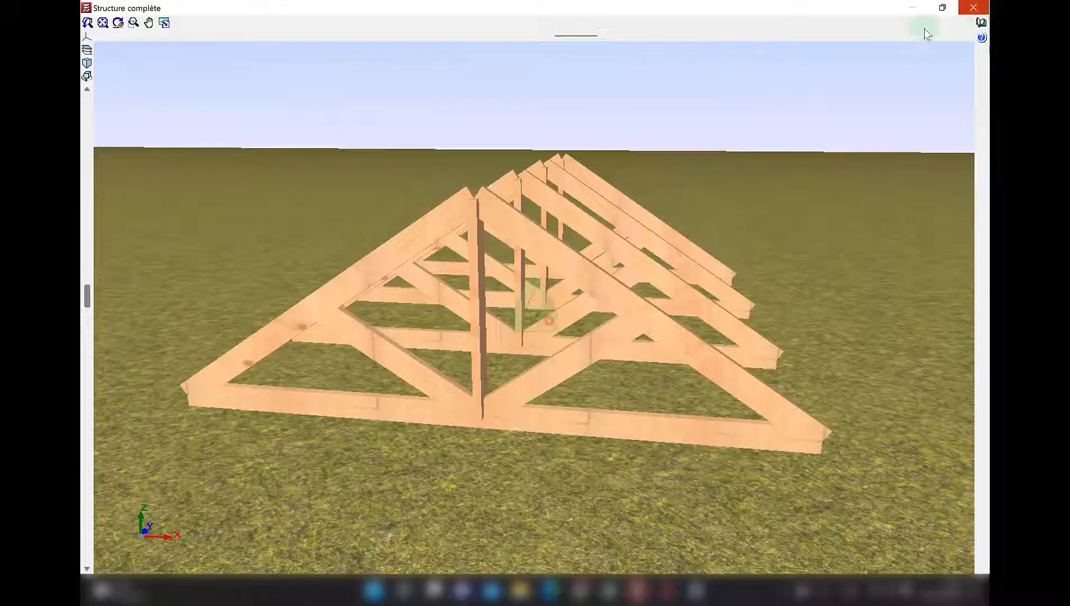
click(973, 8)
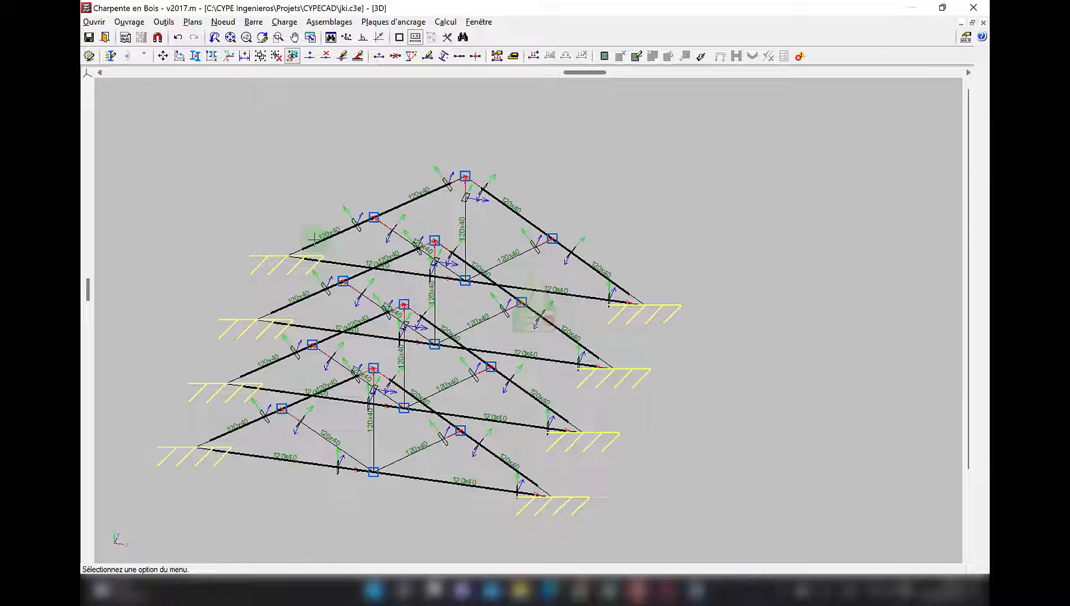
Outline a surface load for the Charges permanentes hypothesis over the right-hand roof slope between the front two trusses.
scroll(341, 180, down, 2)
middle_drag(329, 177, 388, 164)
scroll(589, 206, up, 2)
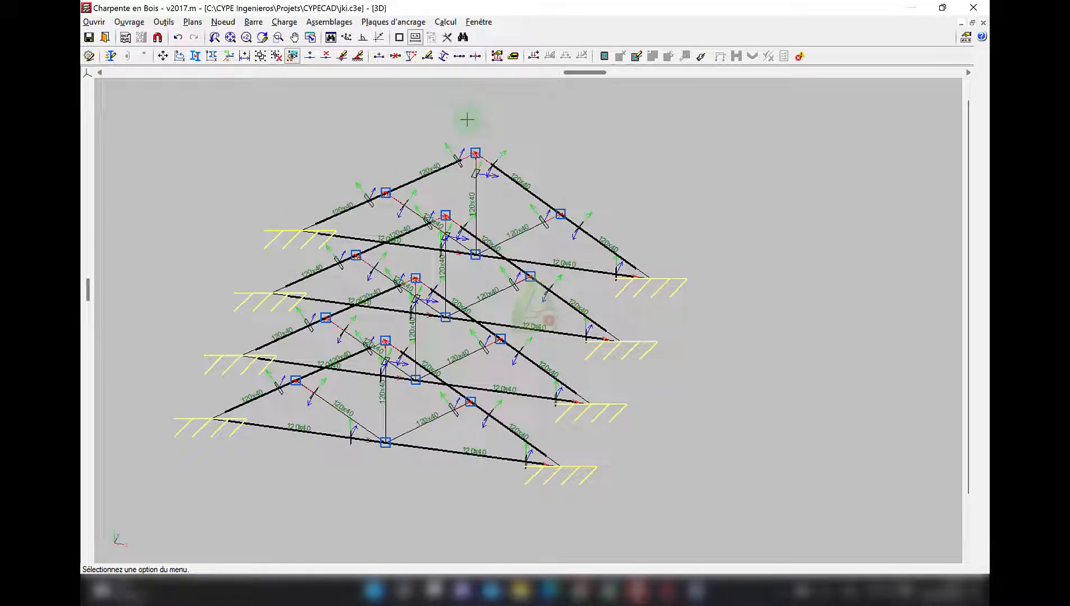
click(279, 22)
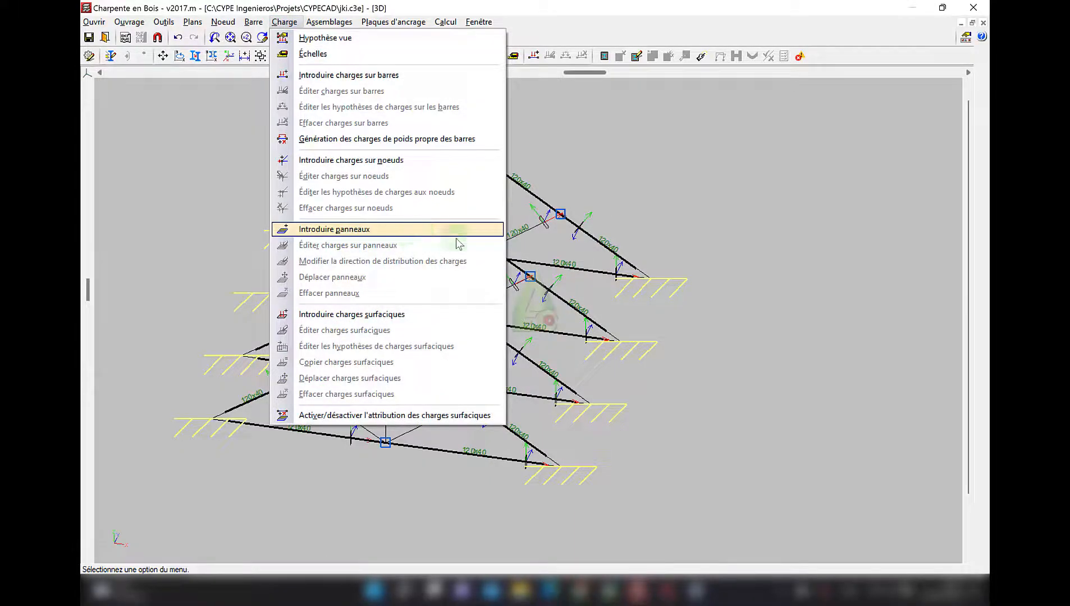
click(353, 314)
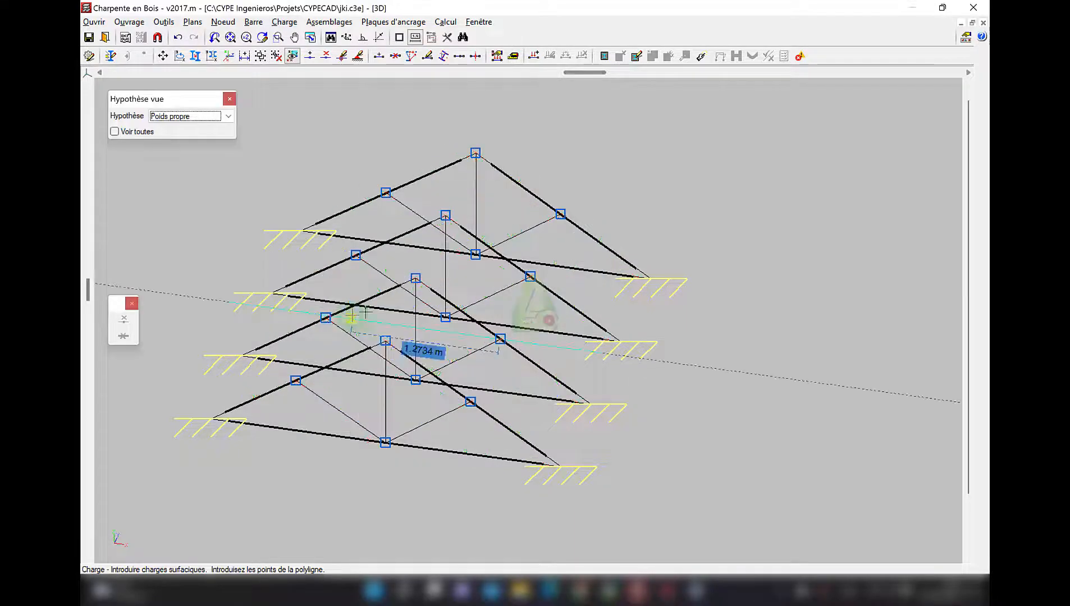
click(206, 117)
click(195, 138)
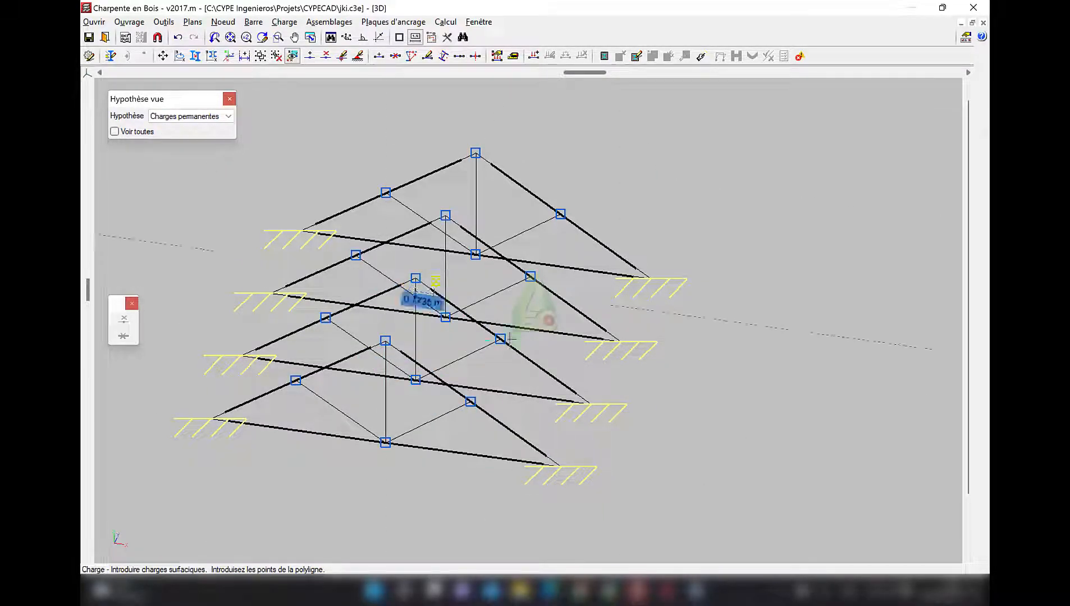
click(553, 467)
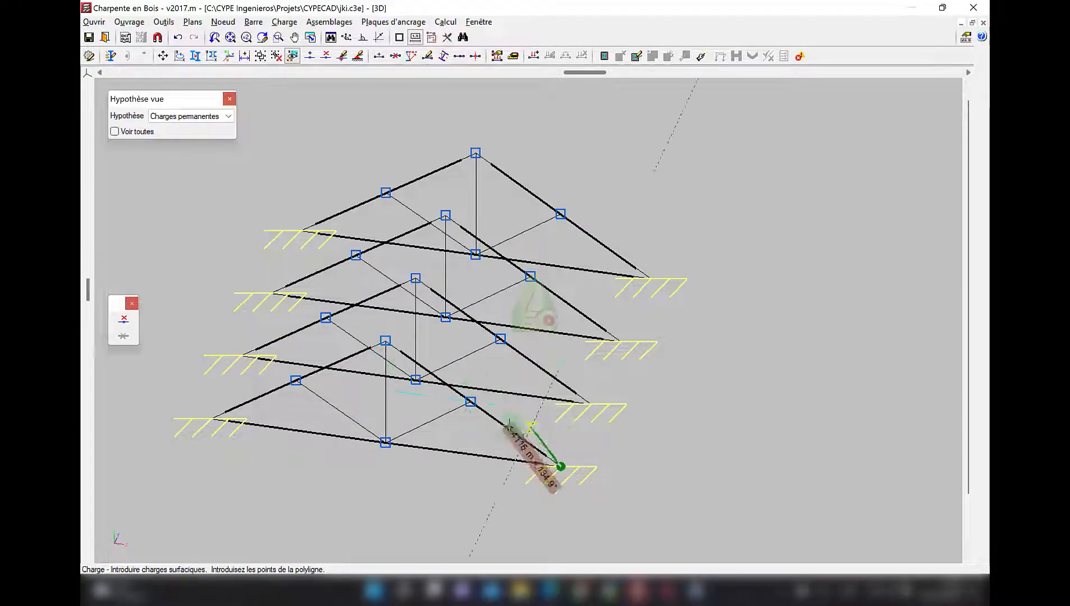
click(385, 340)
click(417, 279)
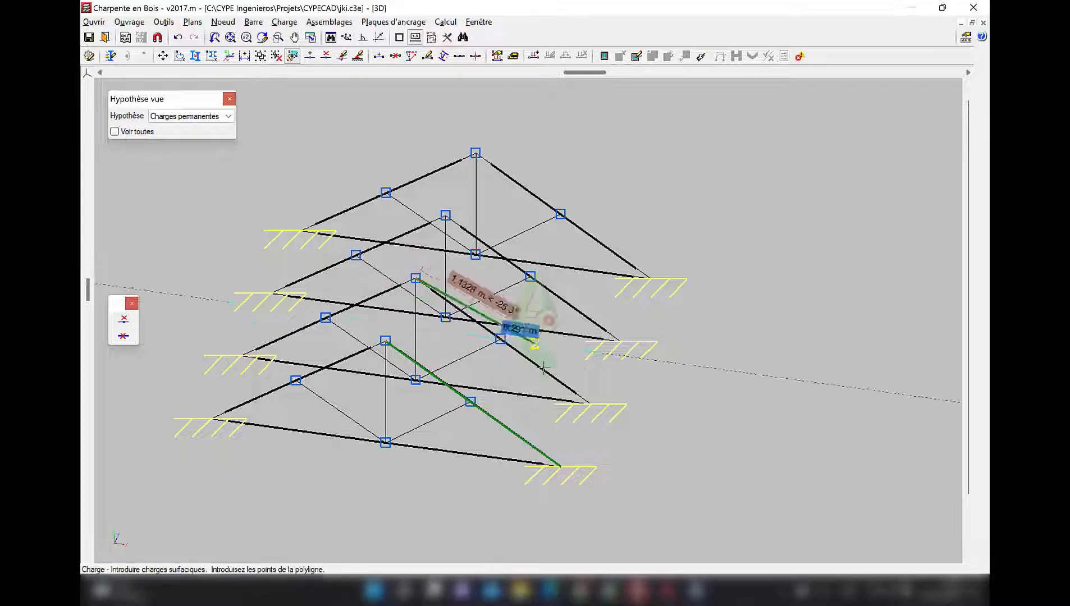
click(589, 403)
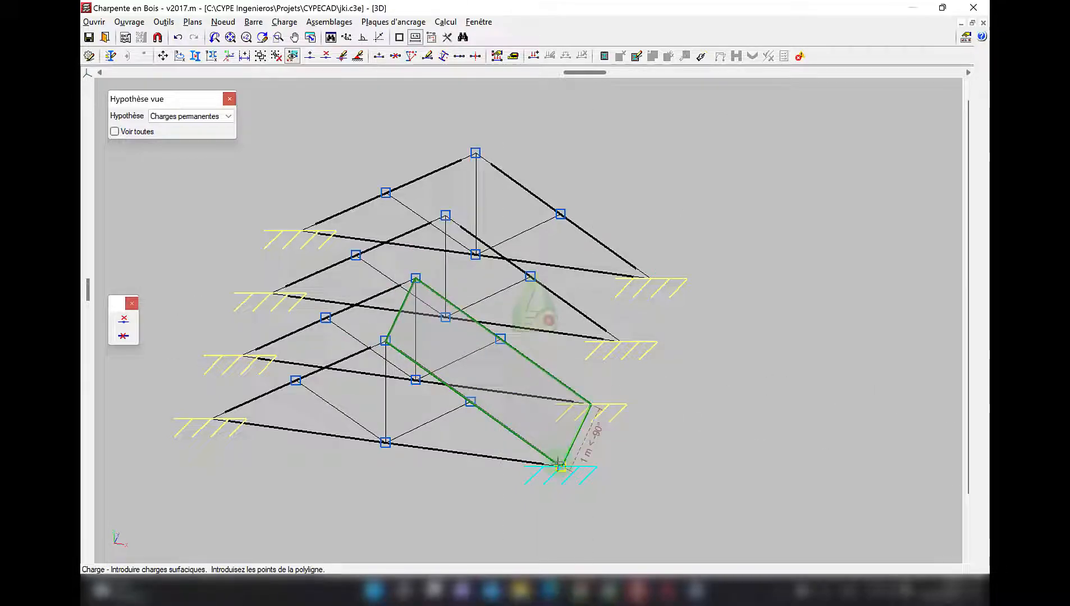
click(560, 464)
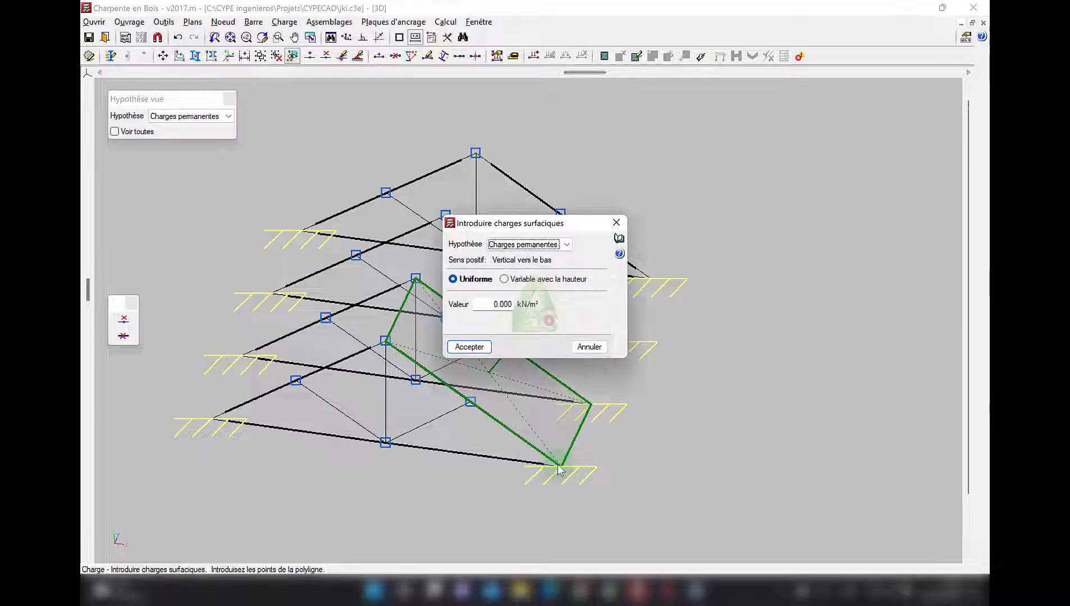
Set the permanent surface load to a uniform 1 kN/m² and create the floor associated with it.
click(475, 348)
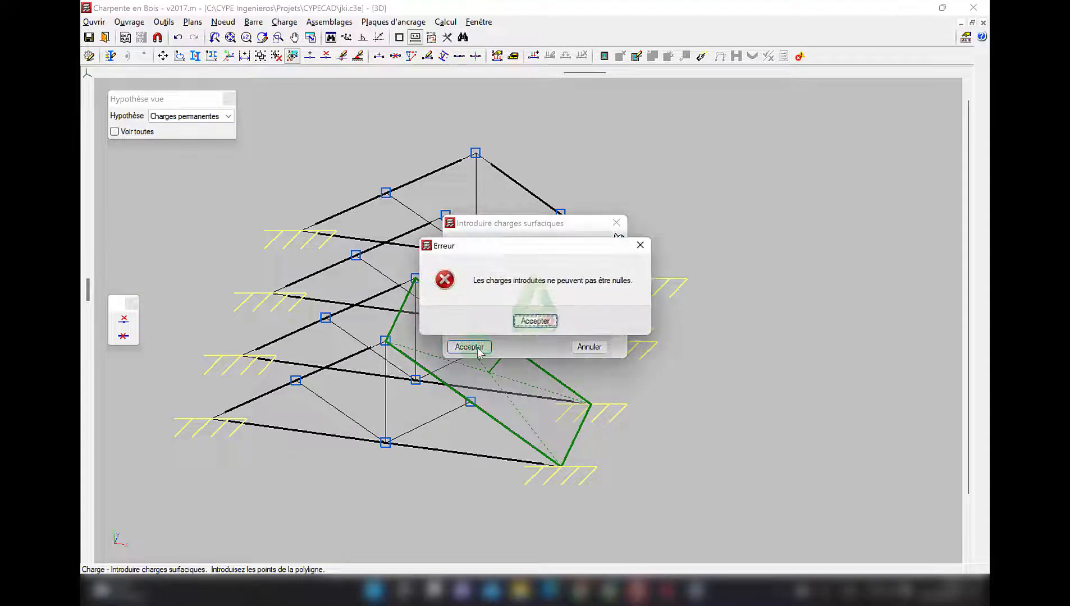
click(535, 318)
double_click(492, 304)
text(1)
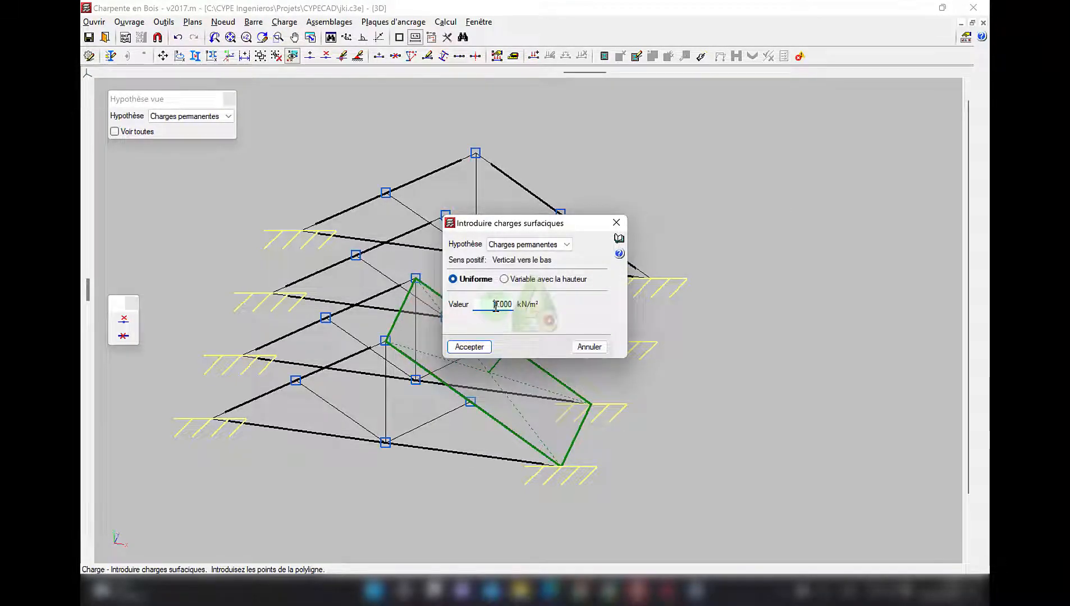
click(469, 347)
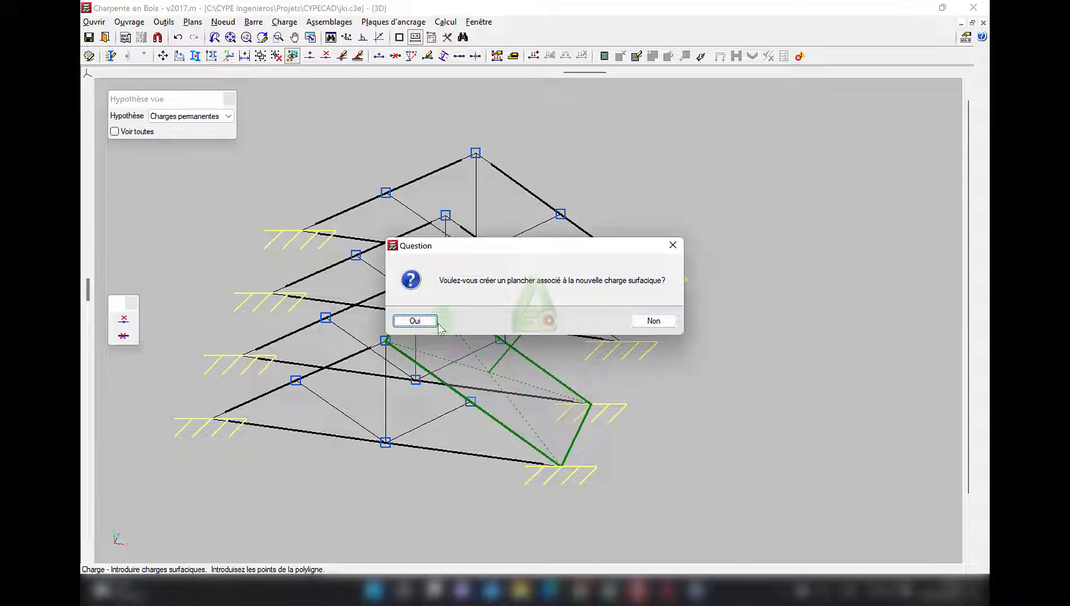
click(408, 320)
Undo the permanent surface load and its associated floor on the right-hand roof slope between the front two trusses.
scroll(408, 319, up, 5)
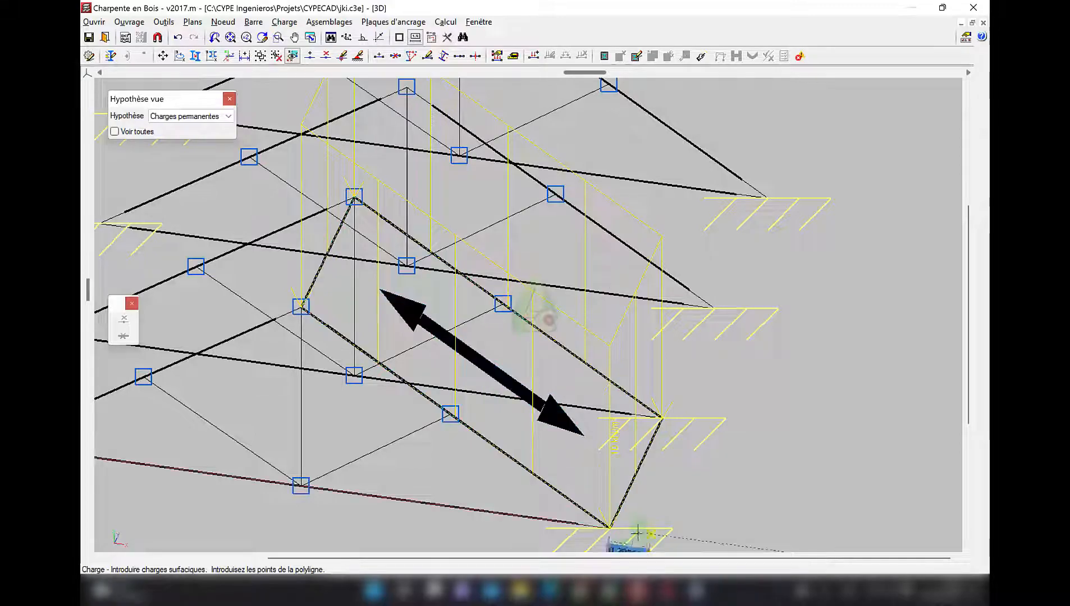
click(609, 528)
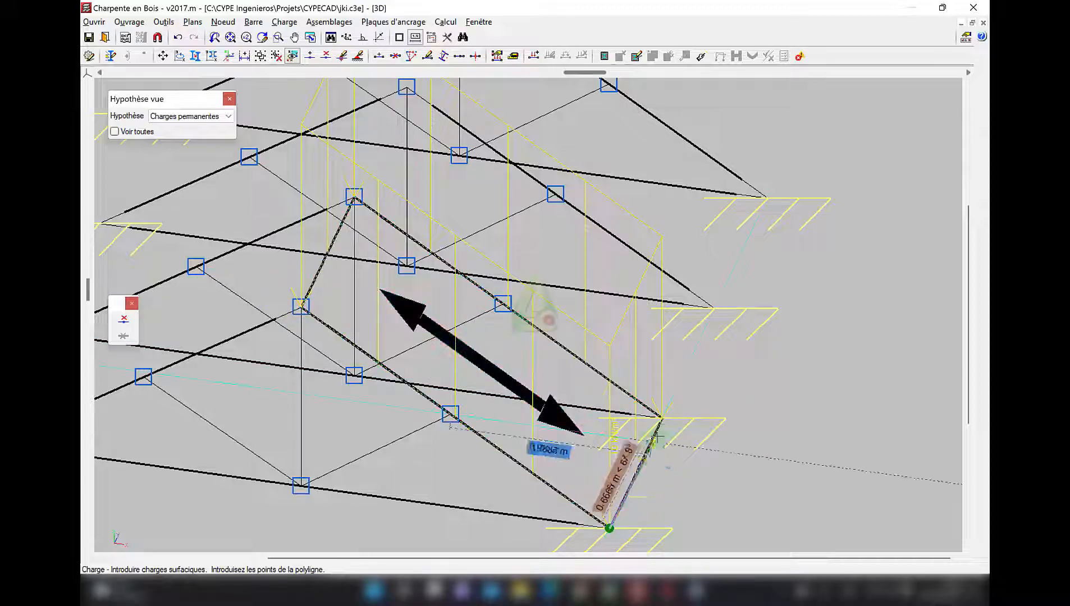
click(661, 417)
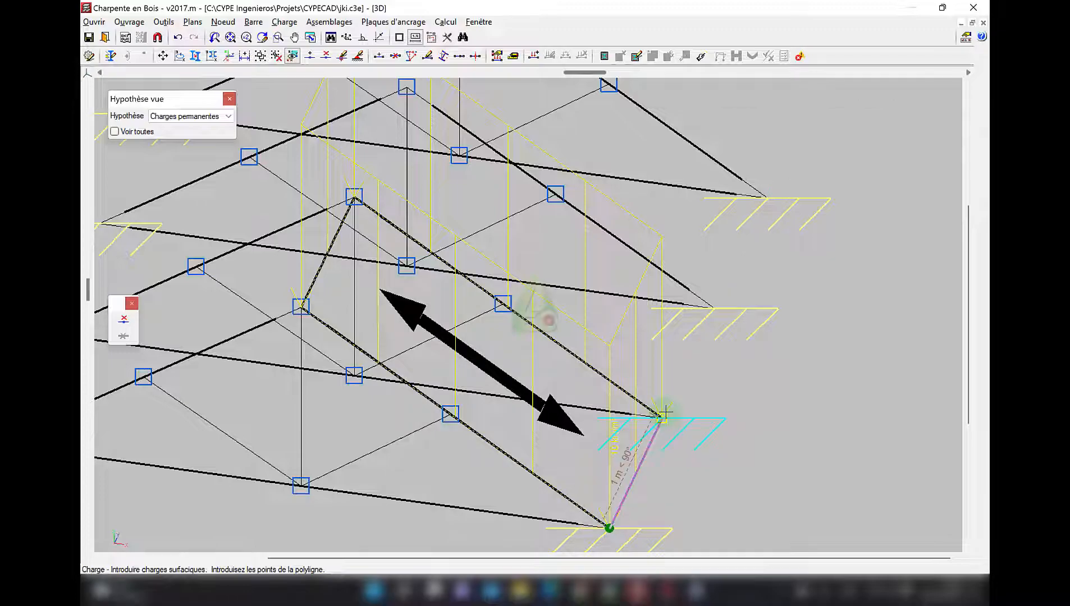
scroll(592, 268, down, 1)
click(178, 38)
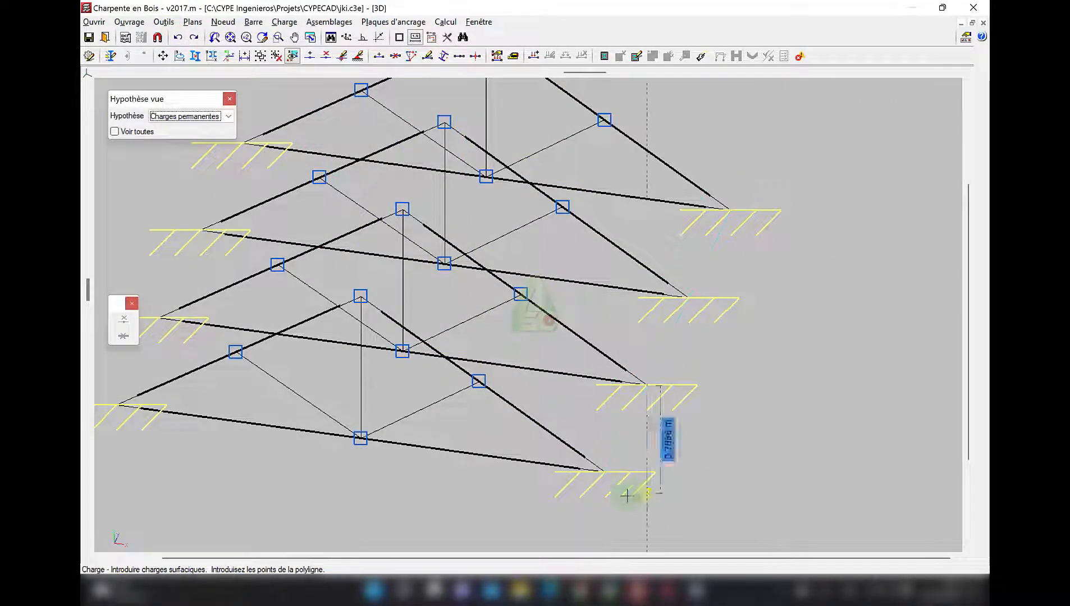
Outline a Charges permanentes surface load over the right-hand slope again, from the front two supports up to the two ridge nodes.
click(604, 472)
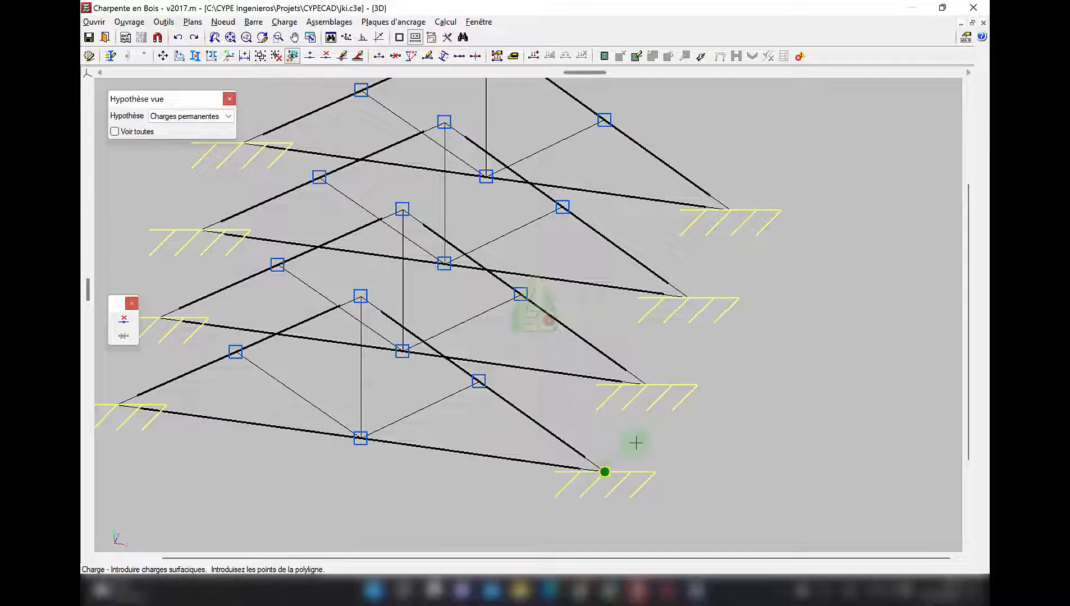
click(643, 383)
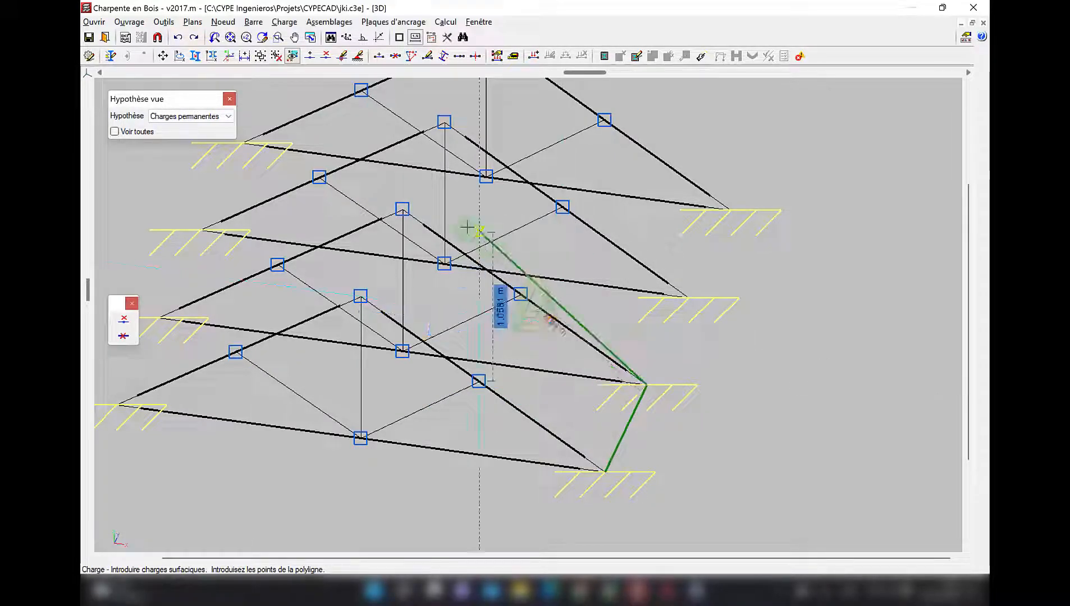
click(403, 209)
click(360, 295)
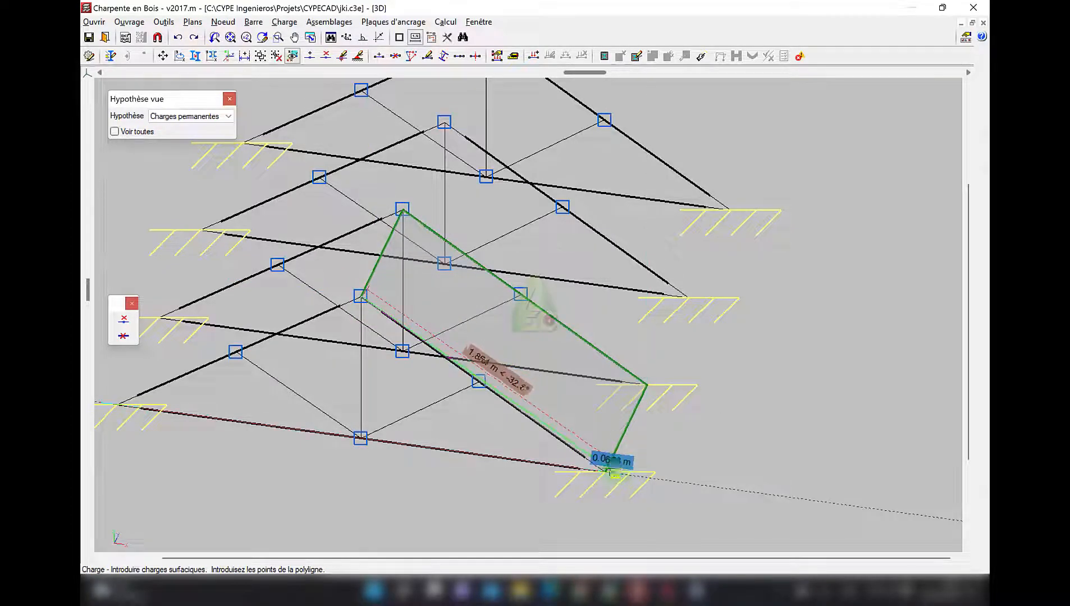
click(606, 470)
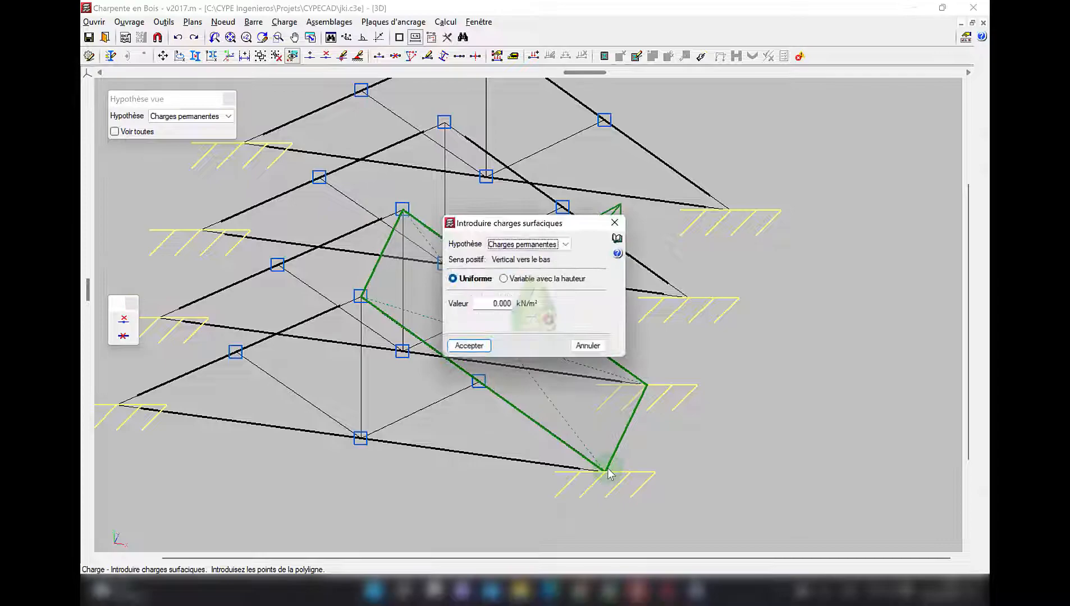
Set the permanent surface load to a uniform 0.5 kN/m² and create its associated floor with the distribution running from truss to truss.
click(501, 305)
text(5)
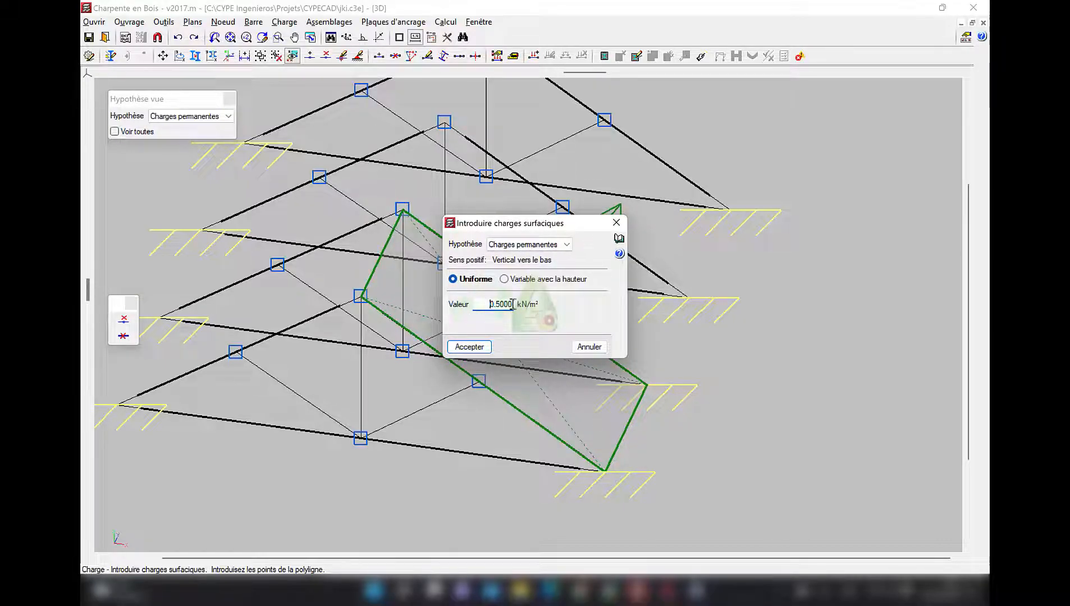
click(474, 349)
click(414, 321)
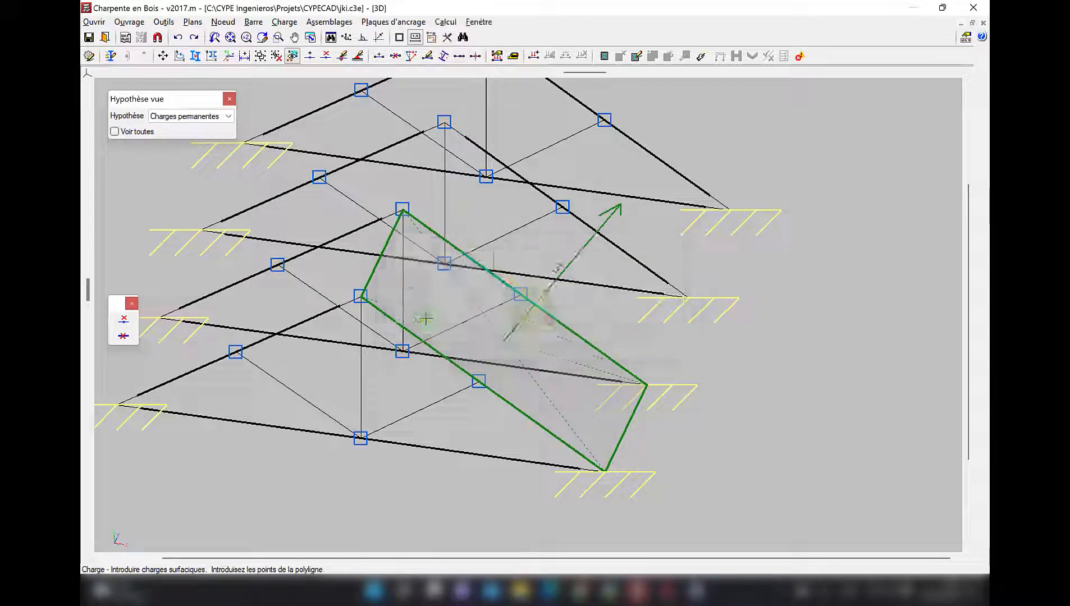
click(284, 21)
click(367, 315)
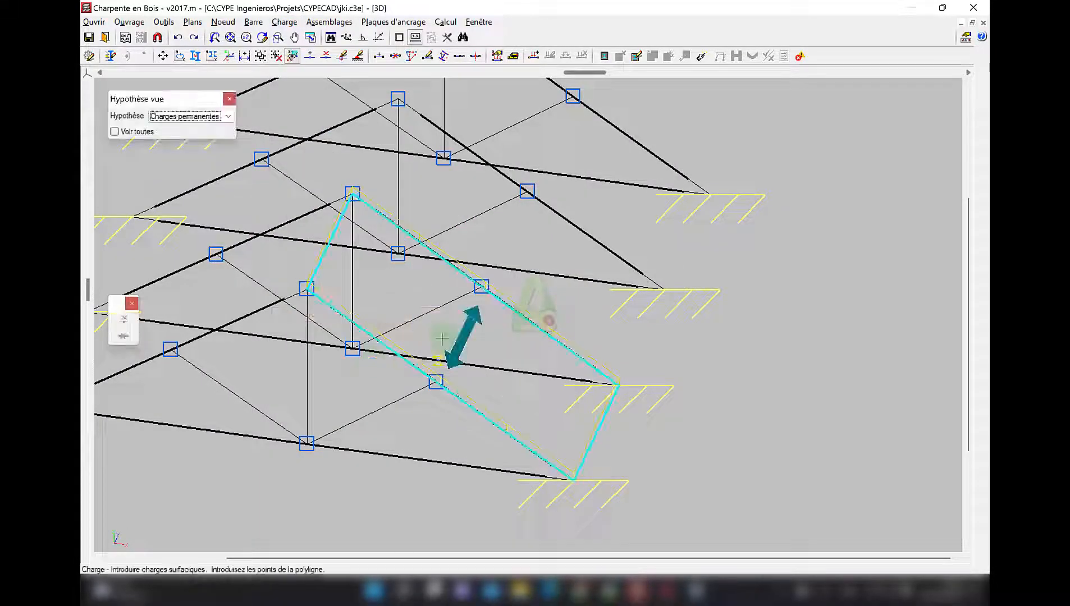
Add a uniform 1 kN/m² surface load for the Charge d'exploitation hypothesis over the same right-hand slope between the front two trusses.
click(190, 116)
click(190, 146)
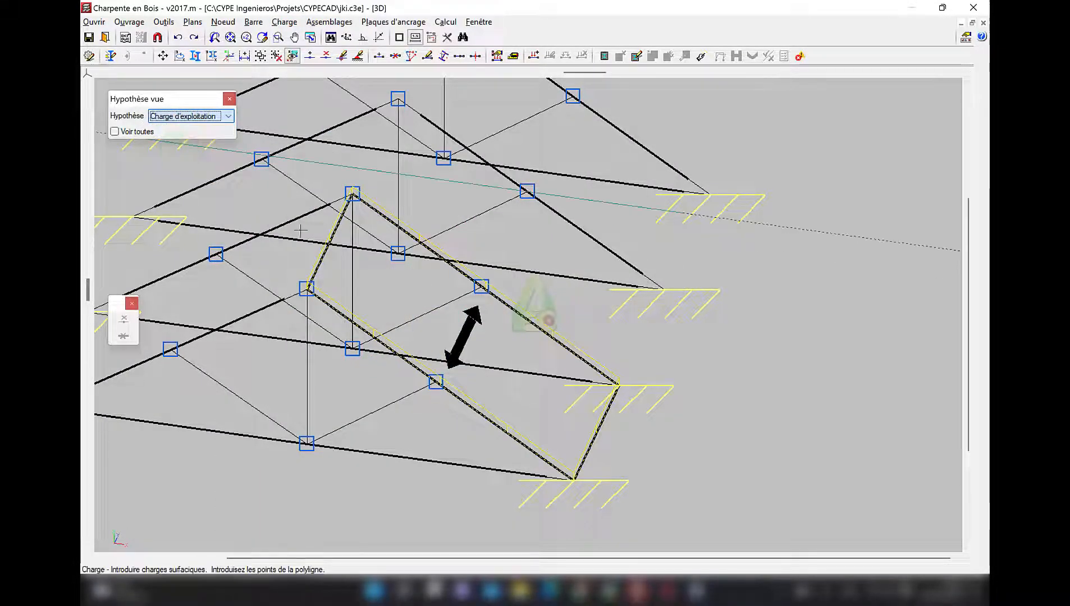
click(572, 480)
click(617, 385)
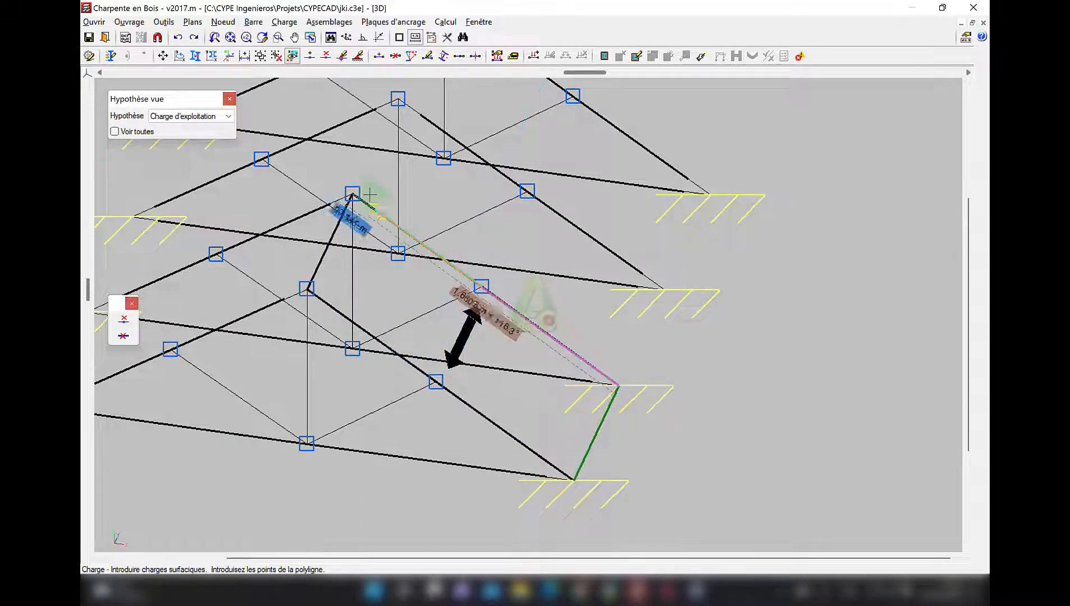
click(353, 194)
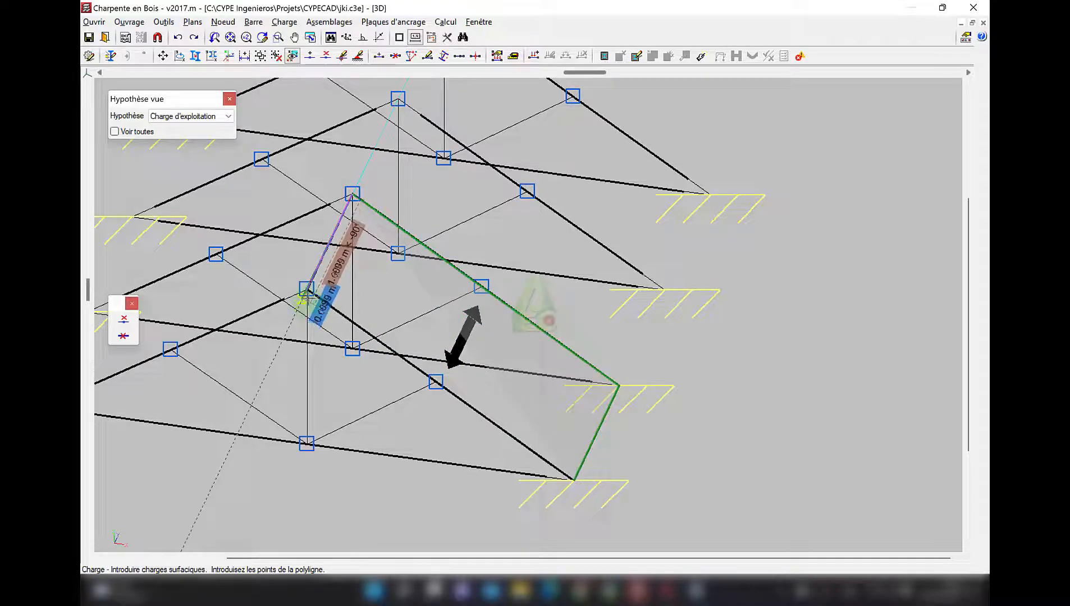
click(306, 288)
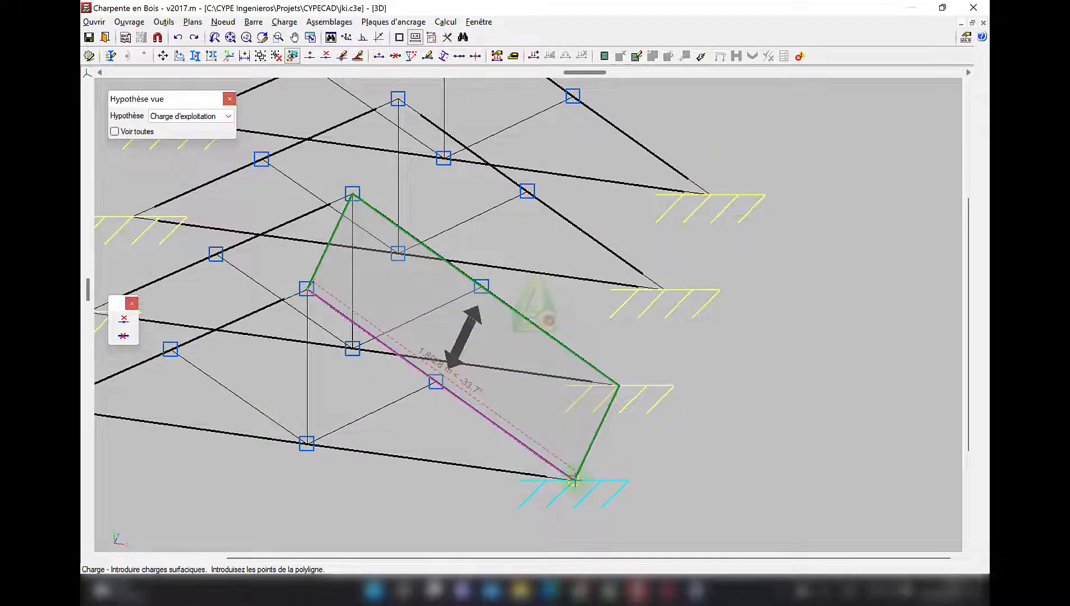
click(574, 481)
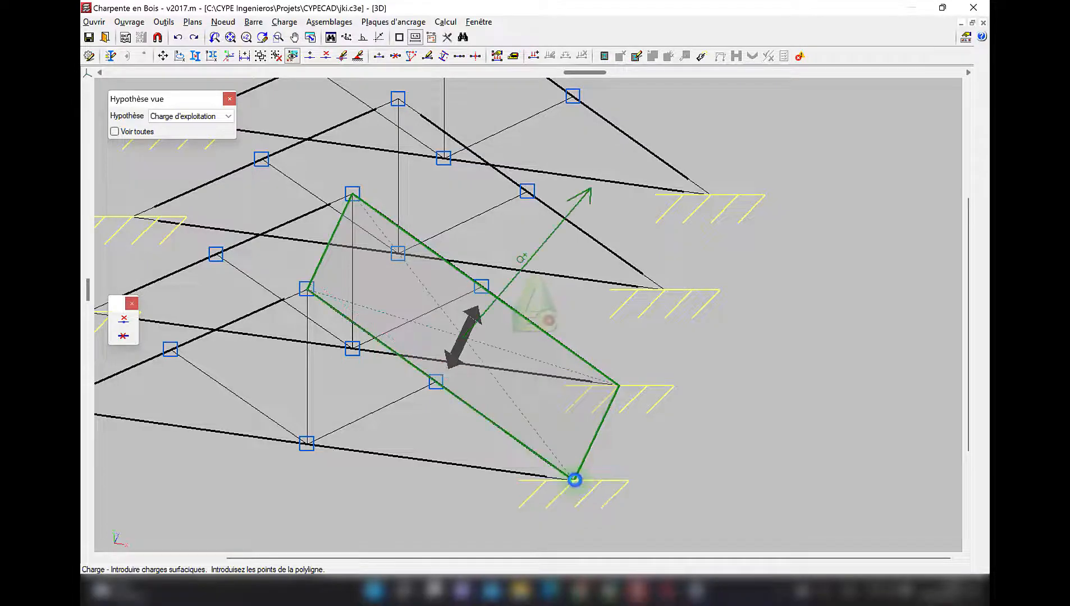
click(497, 306)
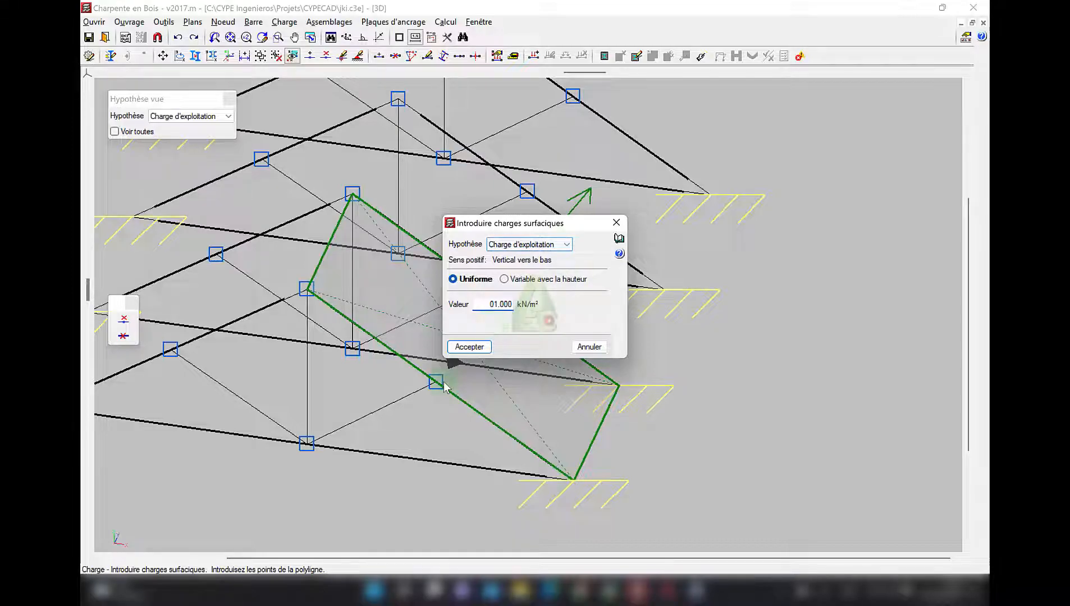
click(477, 346)
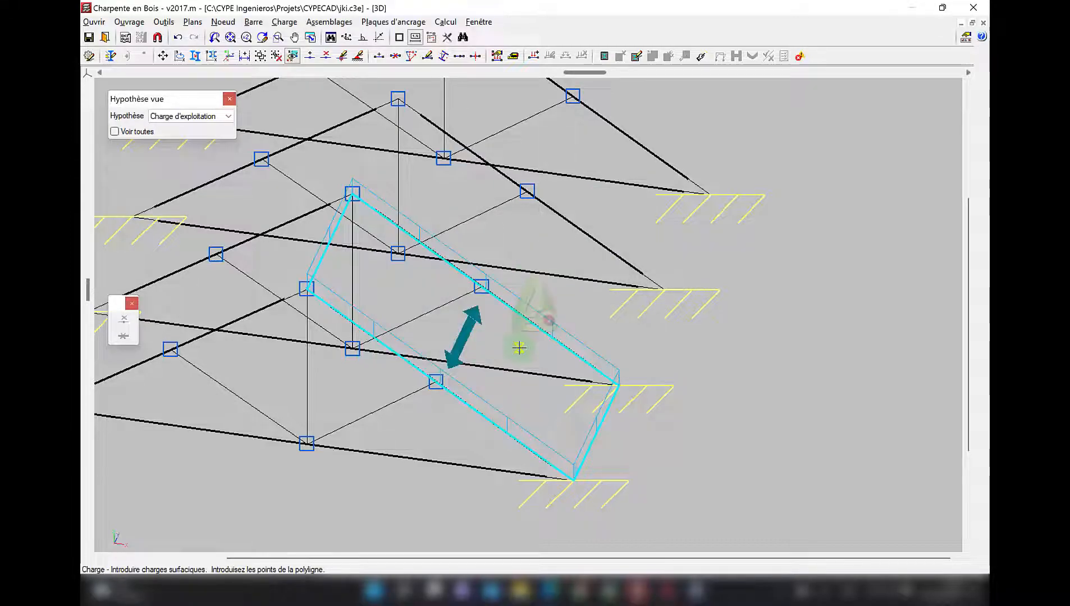
Display all load hypotheses together, examine the permanent and live loads on the roof panel, and leave the surface load command.
scroll(535, 348, down, 2)
scroll(535, 348, up, 1)
click(130, 130)
scroll(334, 308, up, 4)
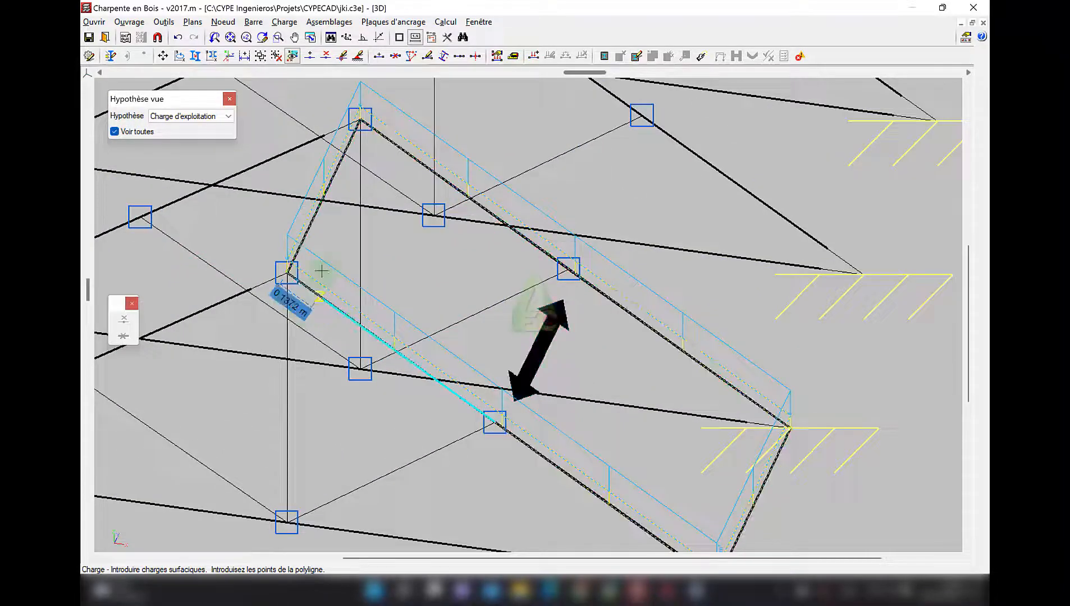
scroll(312, 250, up, 2)
scroll(353, 340, up, 1)
scroll(416, 376, up, 1)
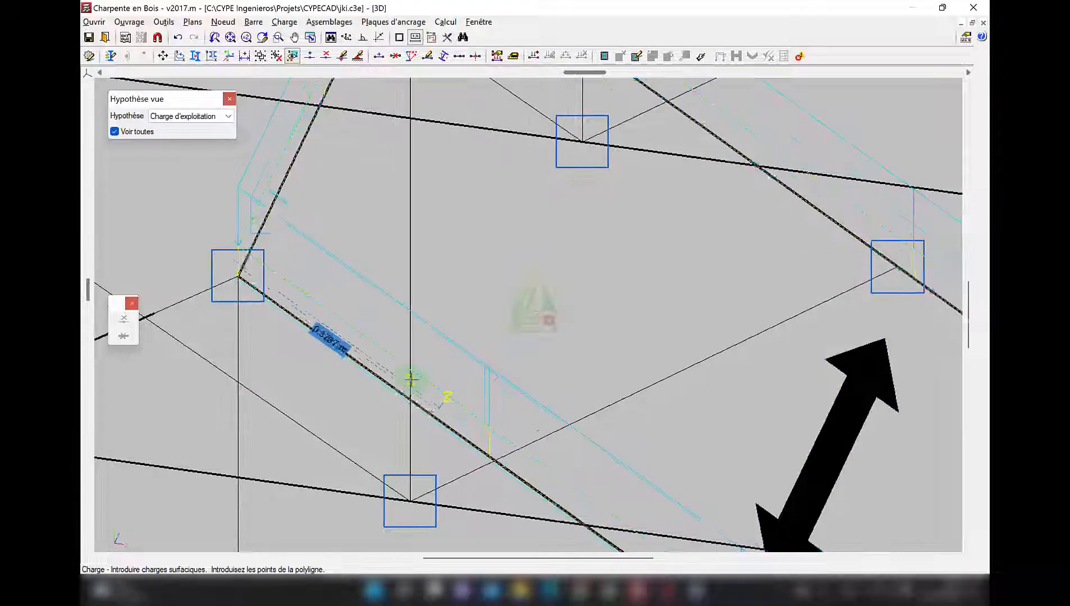
scroll(410, 357, down, 4)
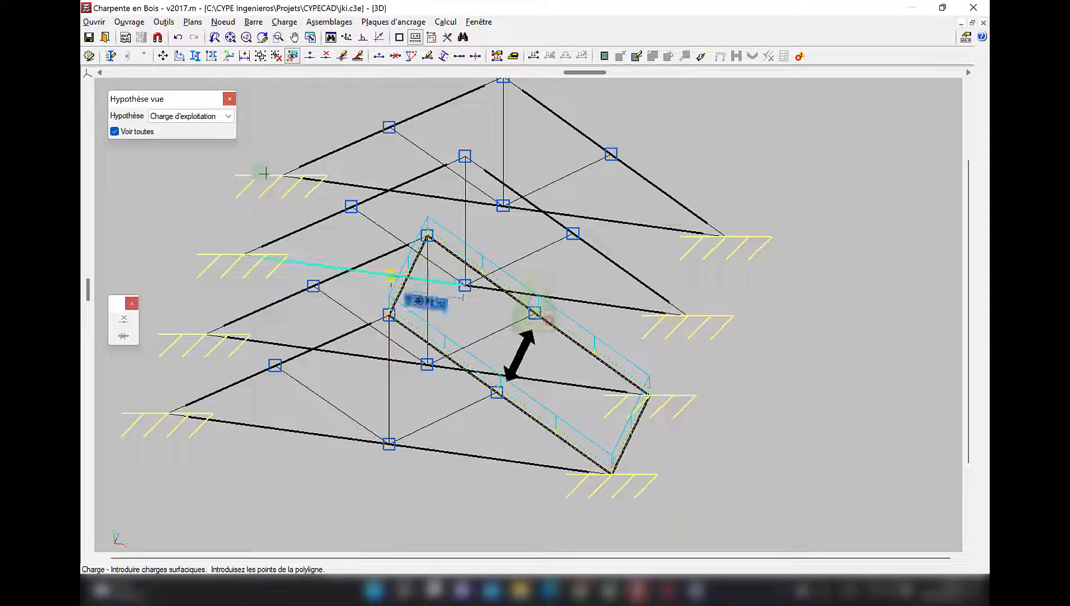
click(226, 98)
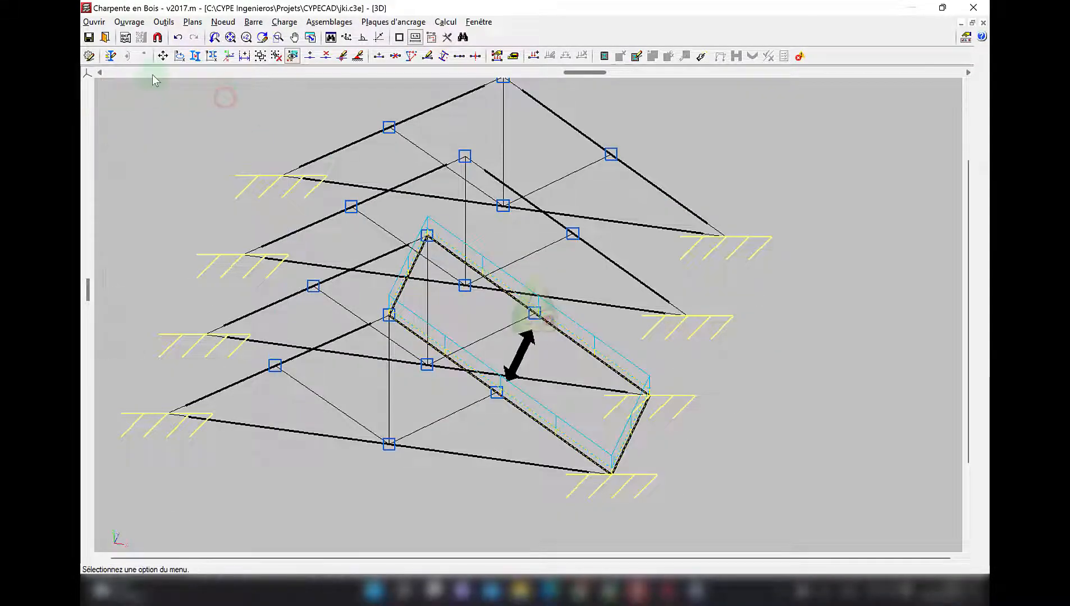
Copy only the loaded panel from the front bay of the right-hand slope to the two bays behind it.
click(164, 22)
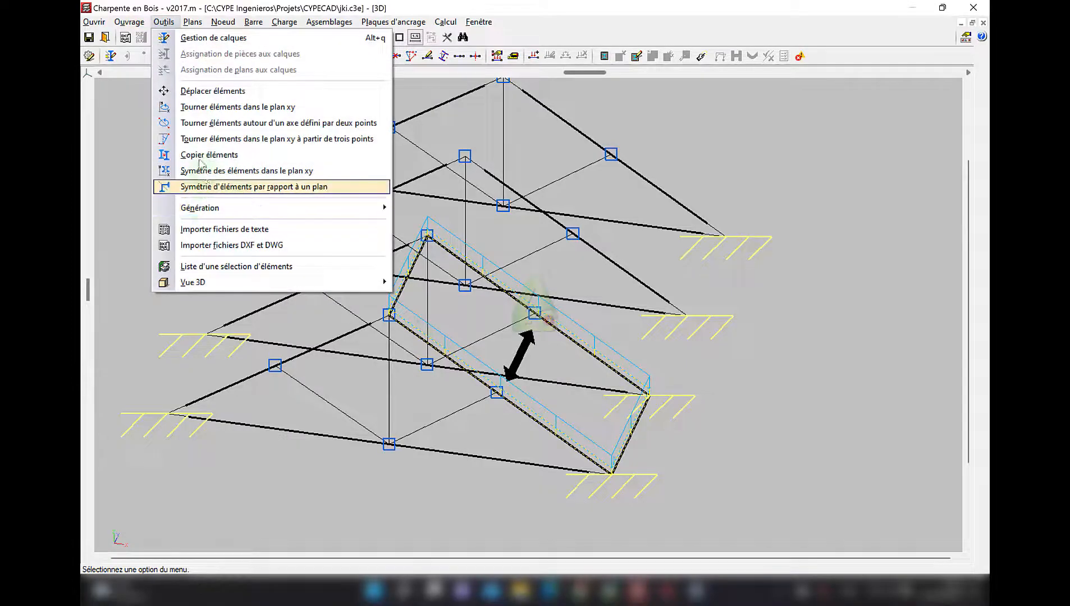
click(197, 160)
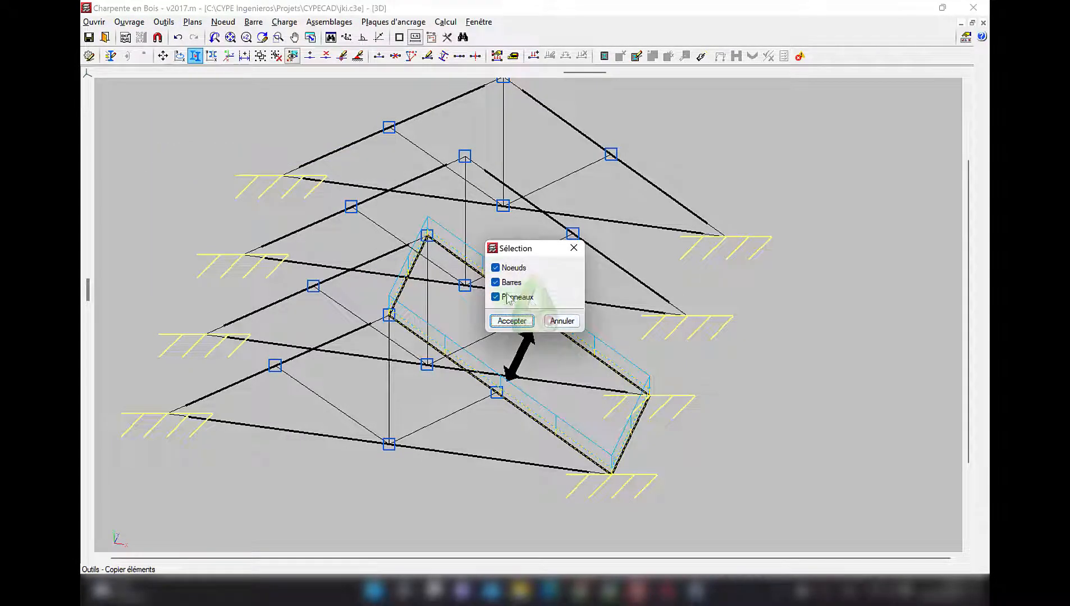
click(495, 284)
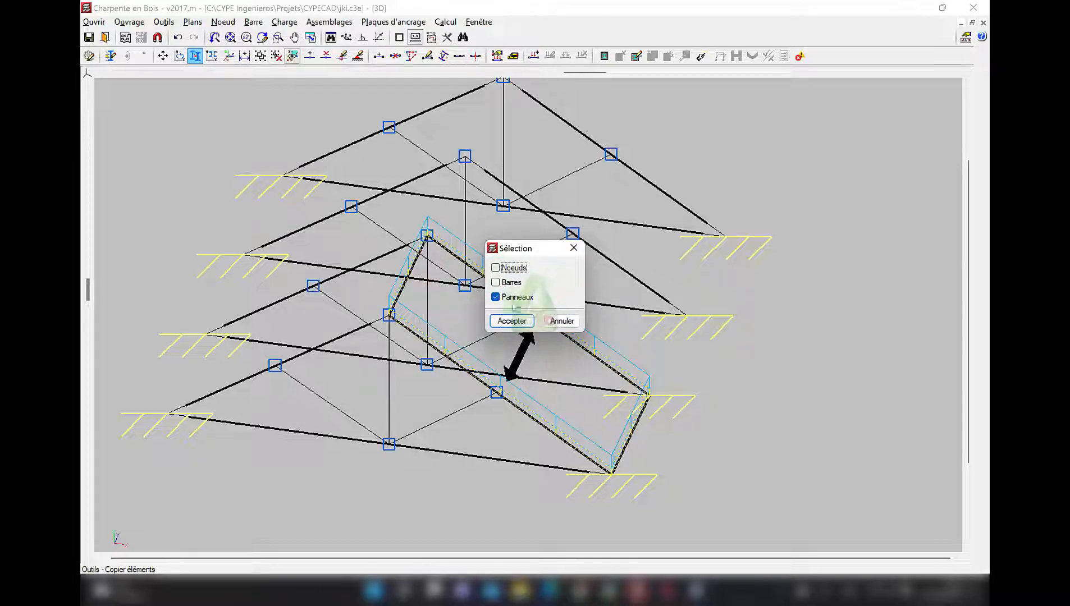
click(512, 321)
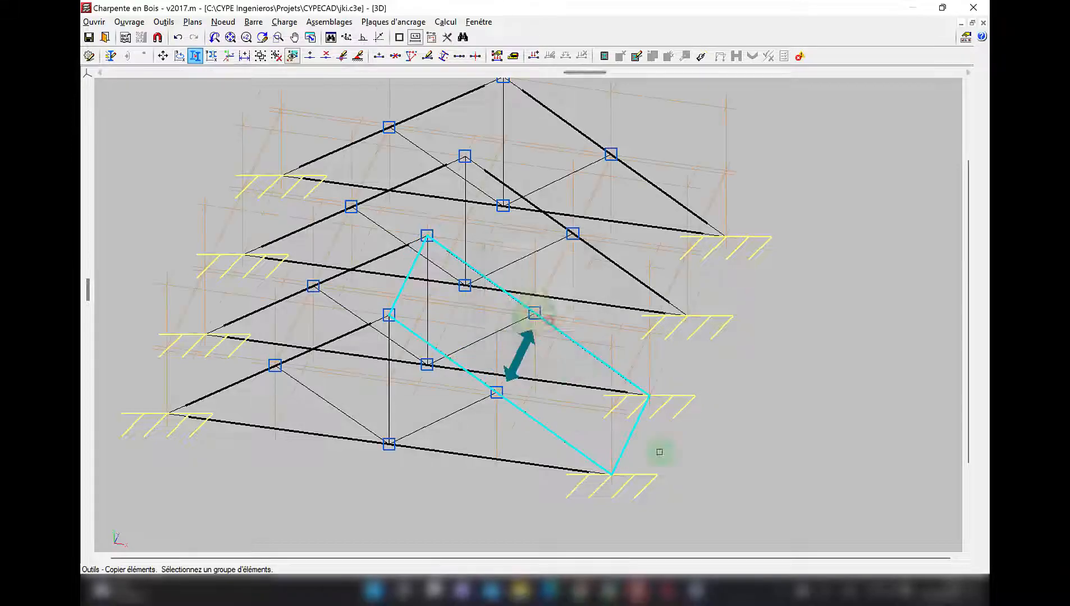
click(632, 440)
click(647, 449)
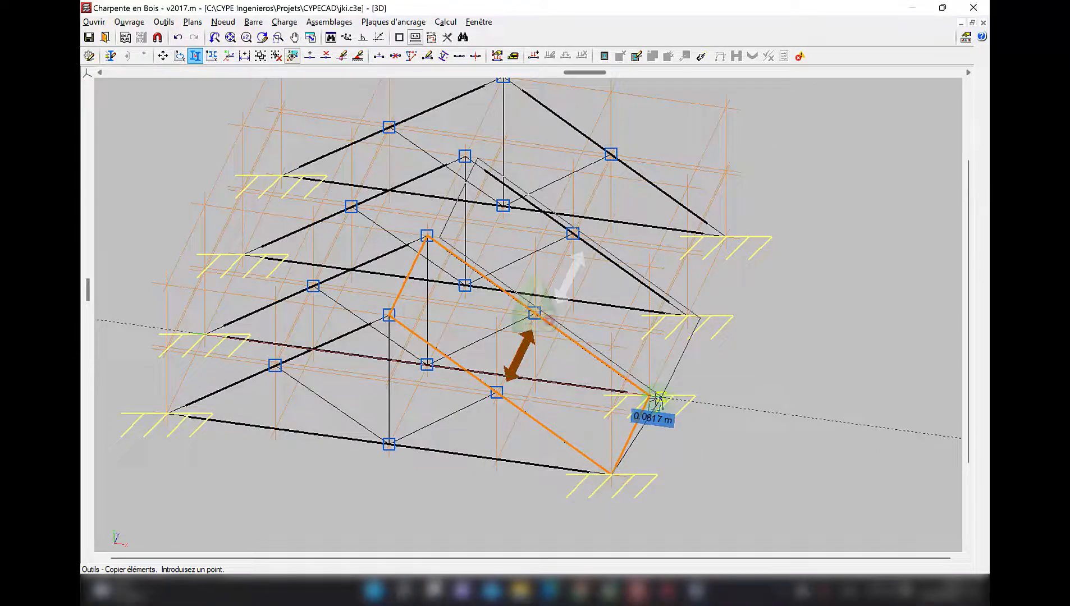
click(685, 317)
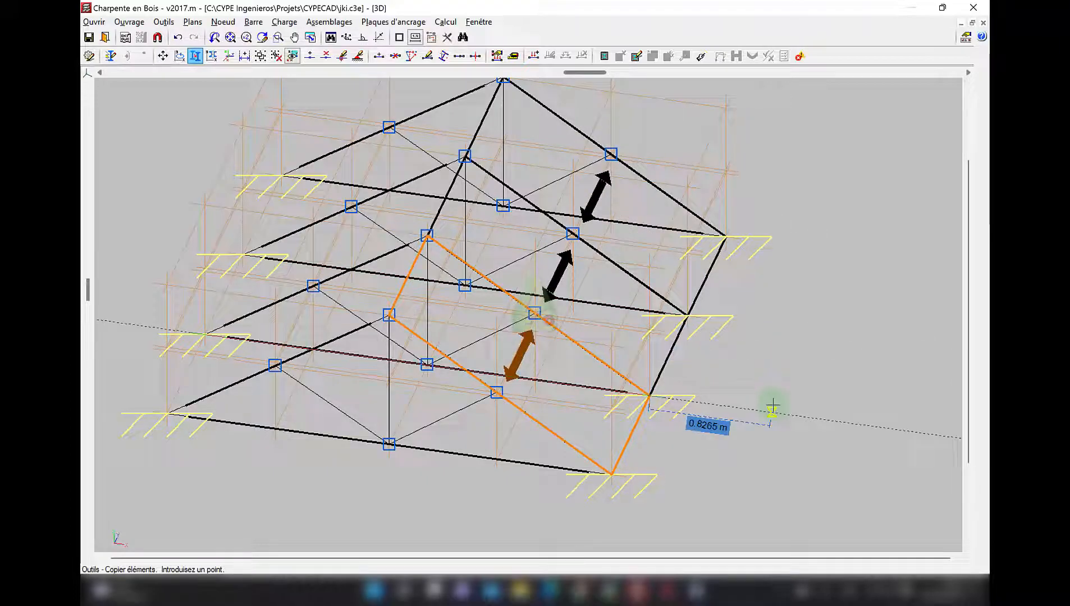
right_click(773, 405)
Examine the floor panels and their distribution directions between the four trusses, viewing both roof slopes.
scroll(785, 380, down, 2)
middle_drag(787, 377, 823, 356)
scroll(796, 376, up, 1)
scroll(817, 383, down, 1)
middle_drag(628, 289, 653, 331)
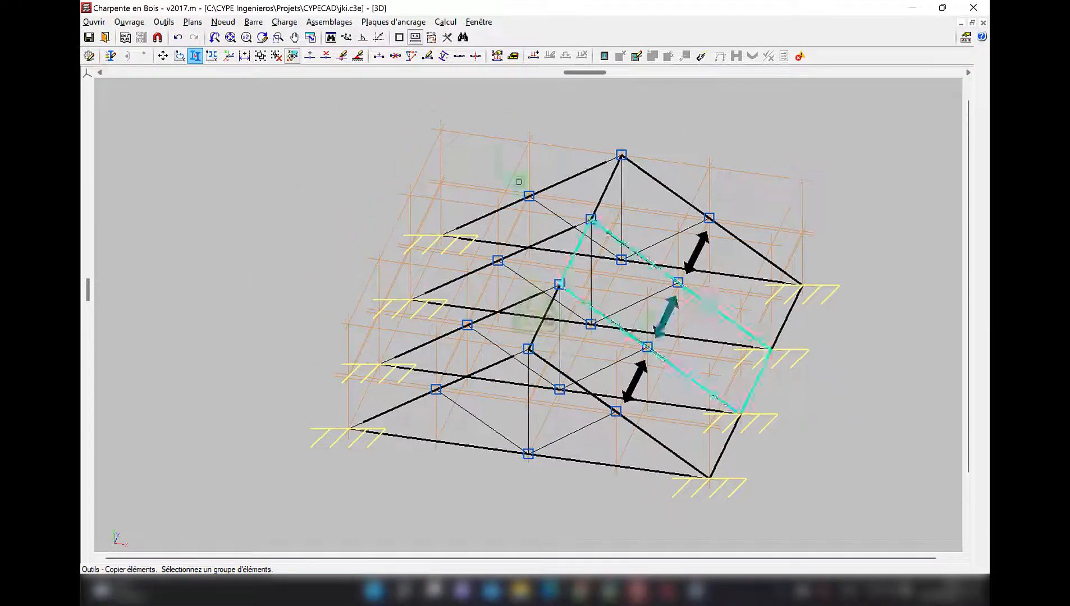
scroll(458, 194, up, 1)
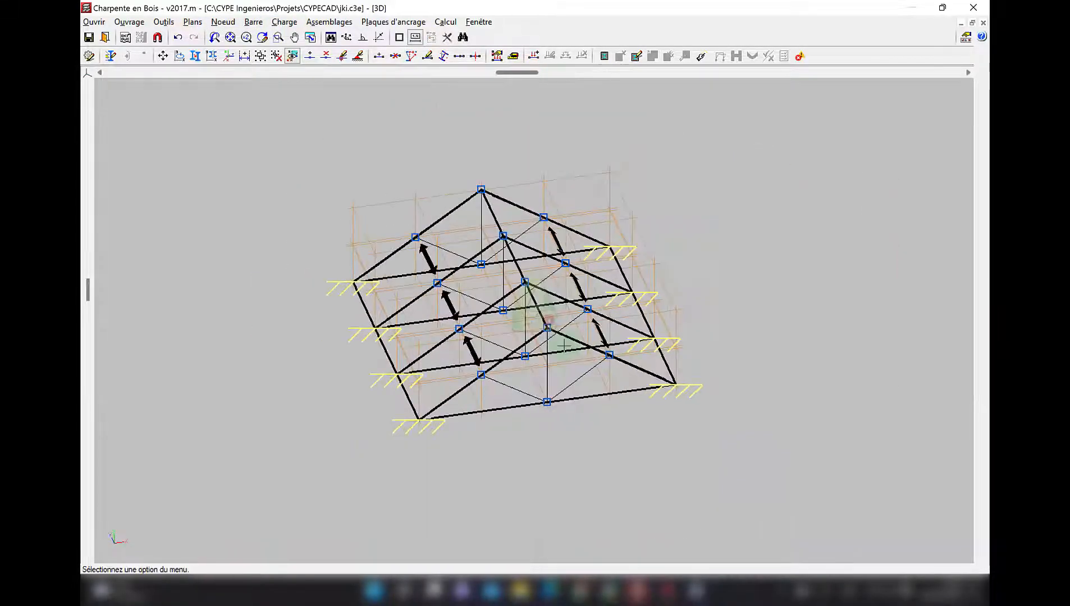
scroll(566, 389, up, 2)
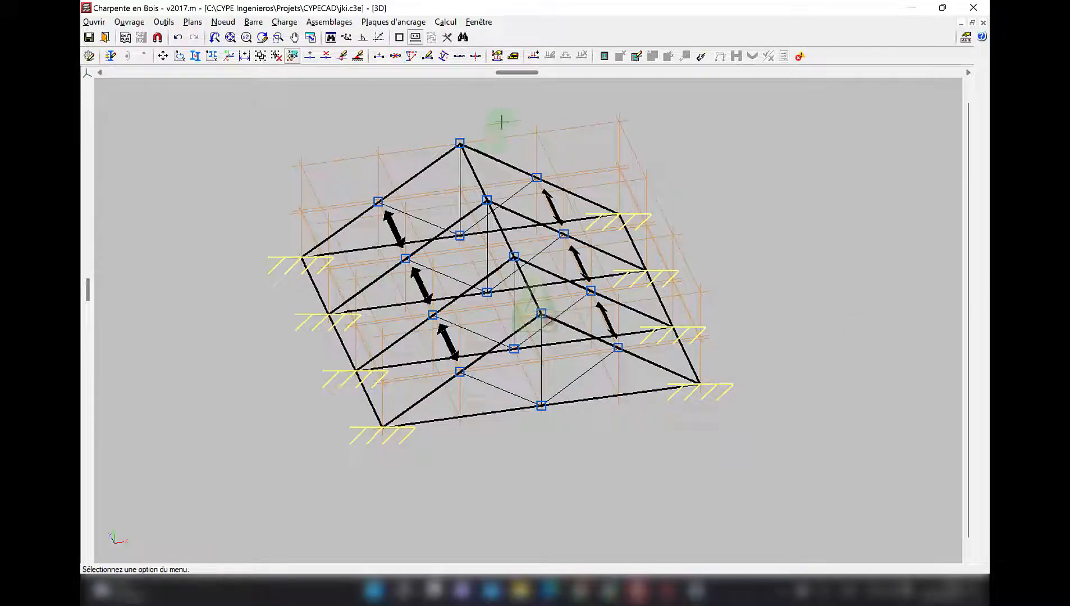
drag(524, 80, 600, 113)
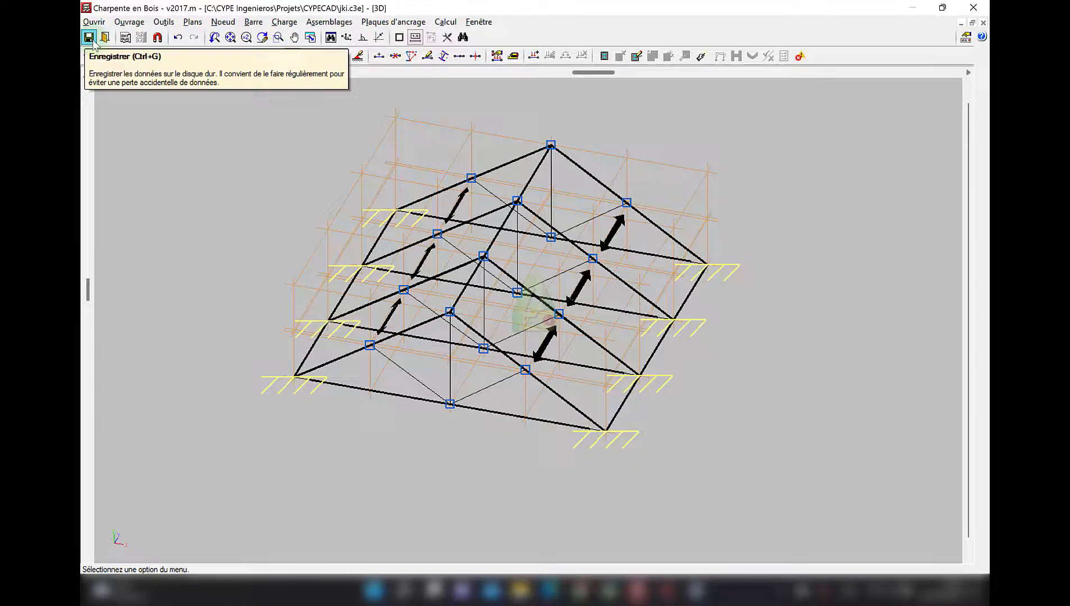
Save the project and calculate the isolated 3D structure with the profile verification option (Vérification des profilés).
click(88, 37)
click(445, 22)
click(455, 40)
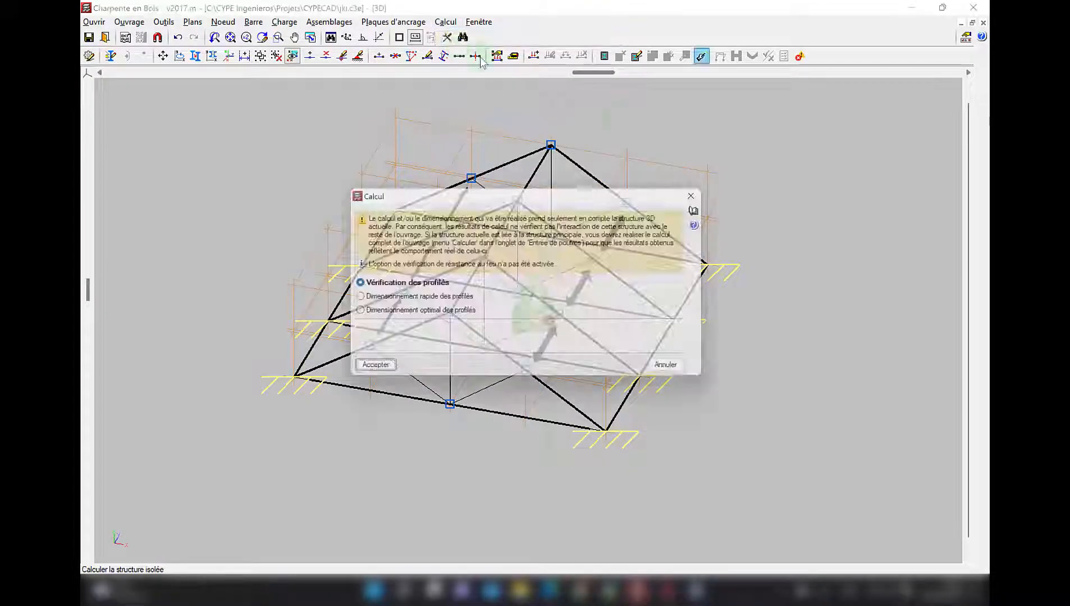
click(371, 375)
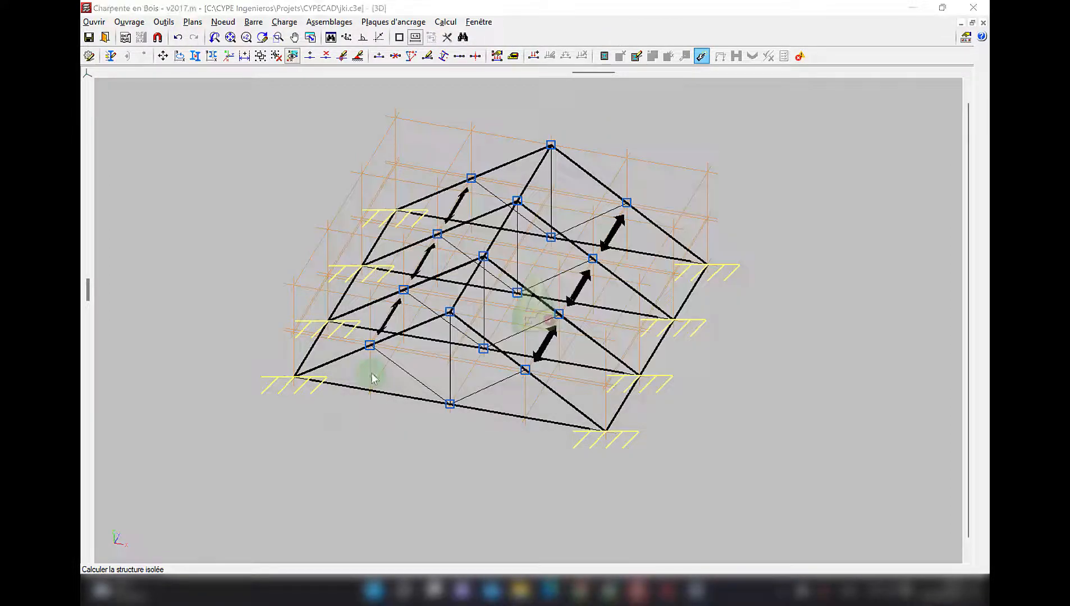
click(411, 358)
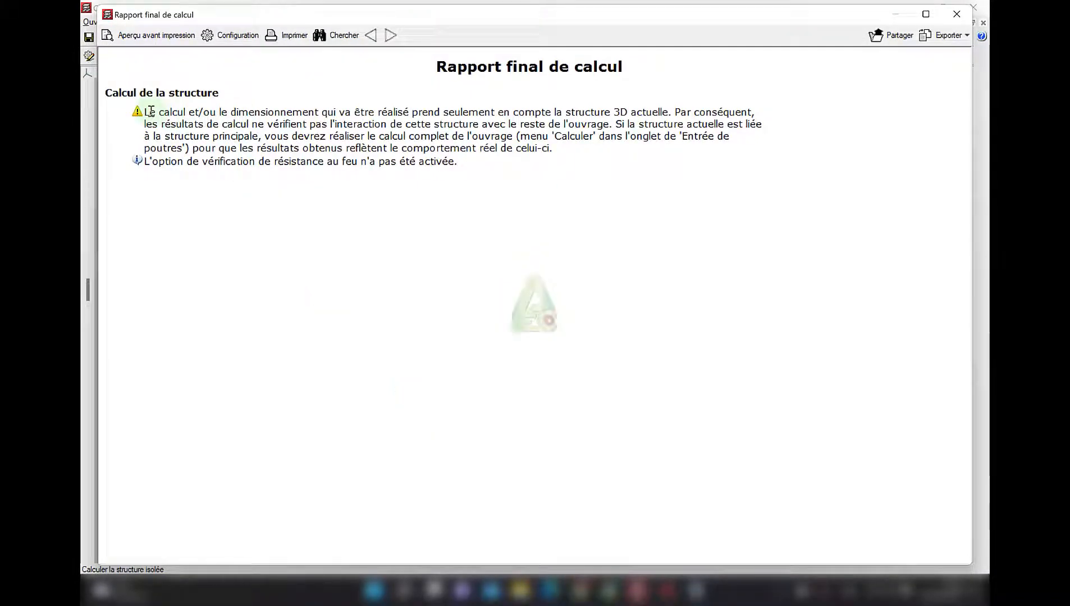
Read the final calculation report's warning about the isolated 3D structure, close the report and return to the floor plan.
drag(145, 112, 615, 115)
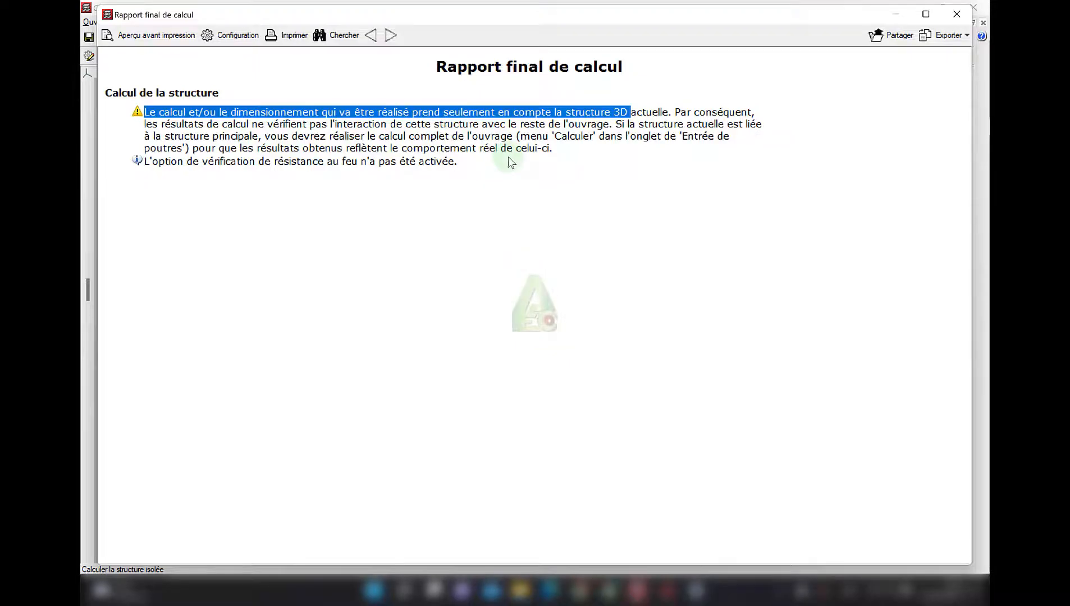
click(958, 17)
scroll(513, 286, up, 3)
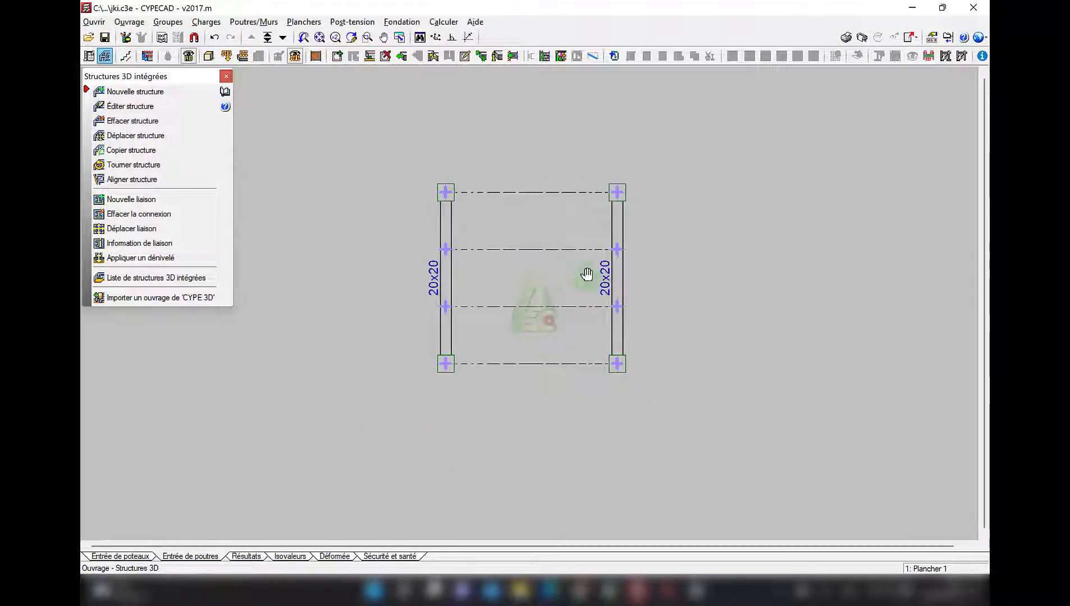
Examine the 3D model of the concrete frame with its four timber trusses from the side and at an angle, and close it.
click(207, 57)
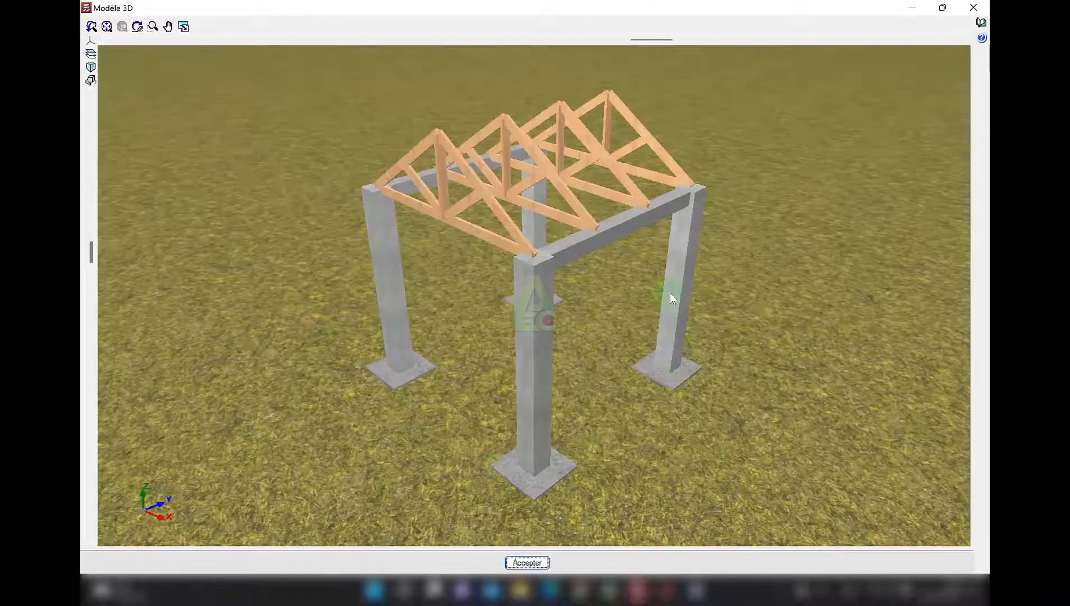
drag(670, 294, 568, 255)
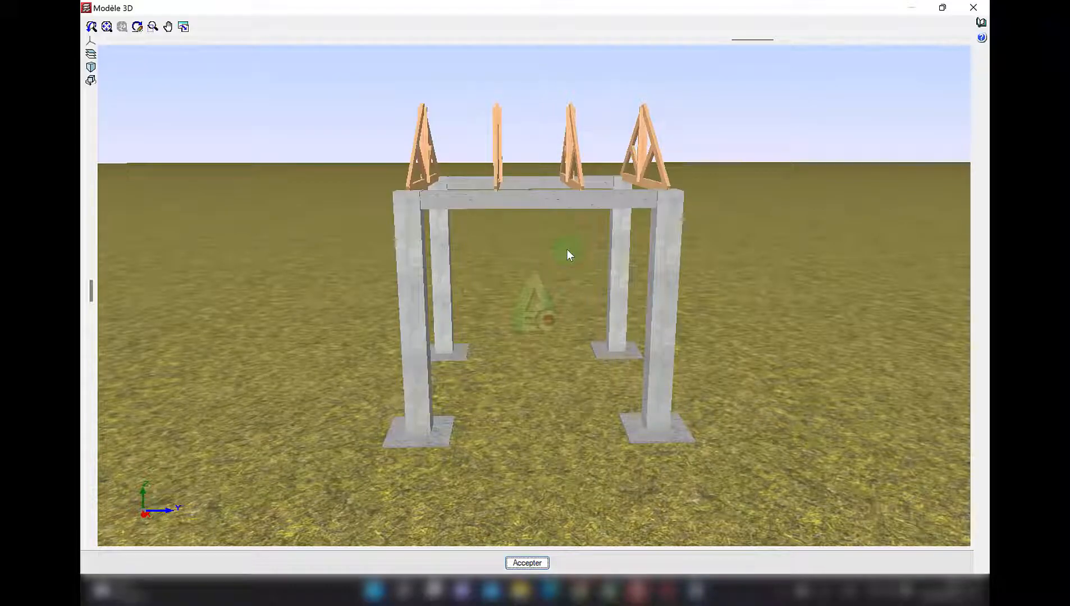
drag(567, 249, 651, 275)
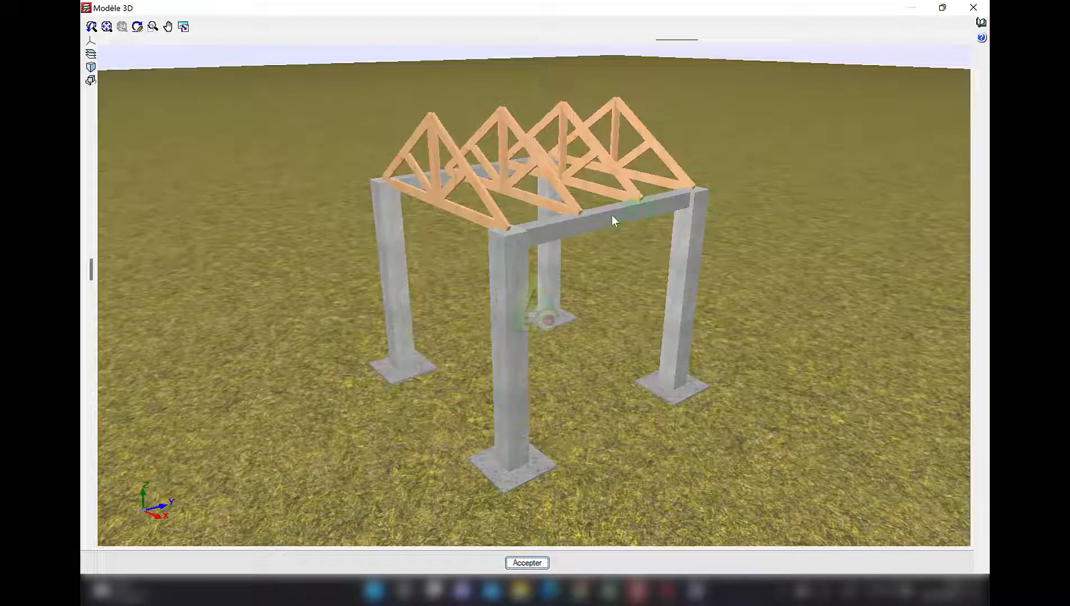
click(986, 6)
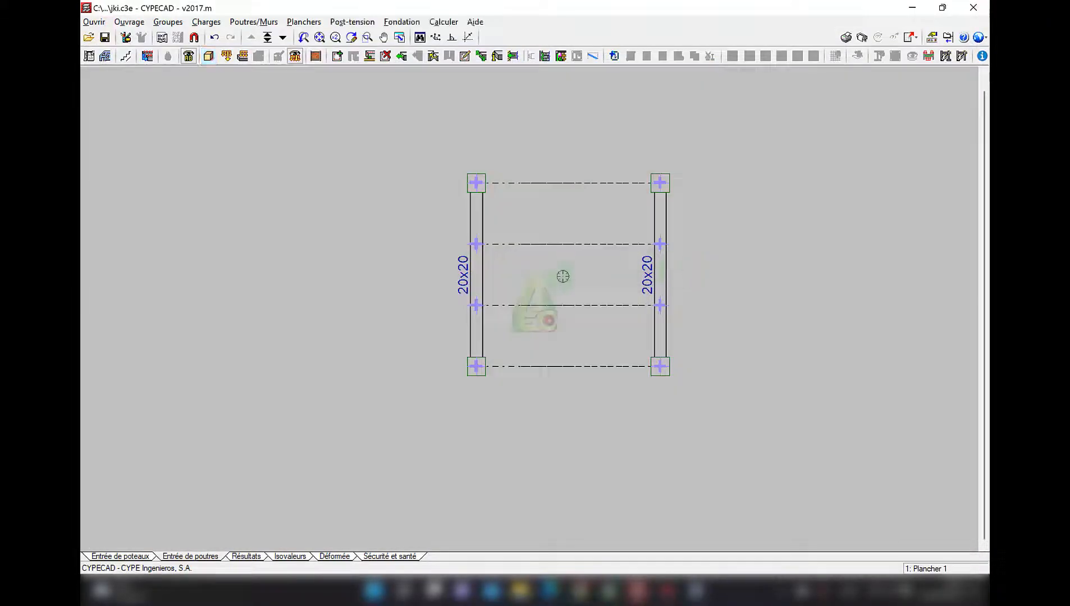
Calculate the whole project with its foundation, sizing the integrated 3D structures using all profiles of the series and skipping centres of mass and rigidity.
click(456, 23)
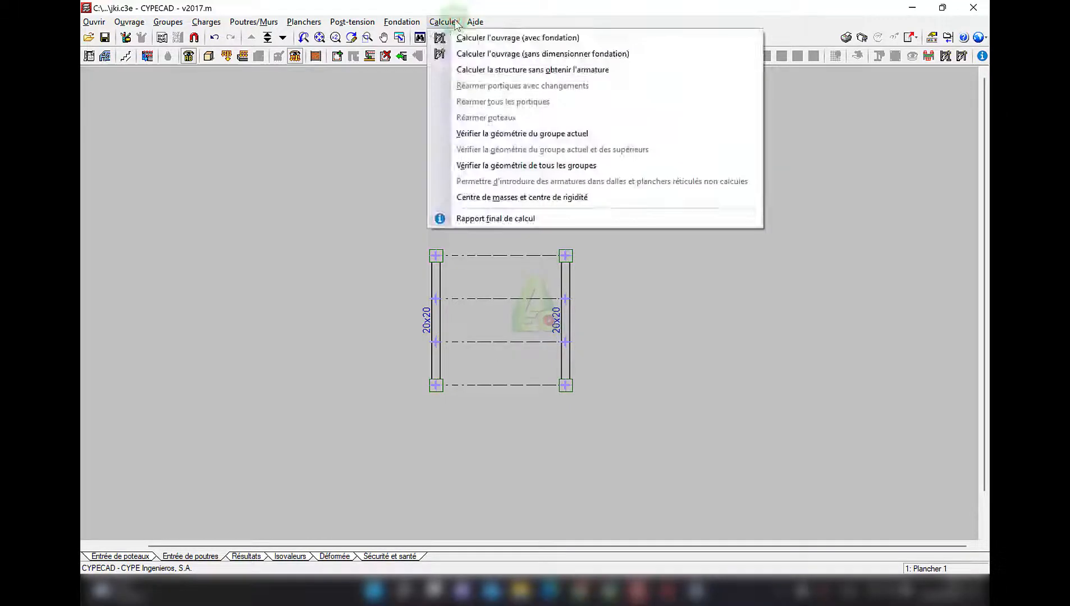
click(464, 37)
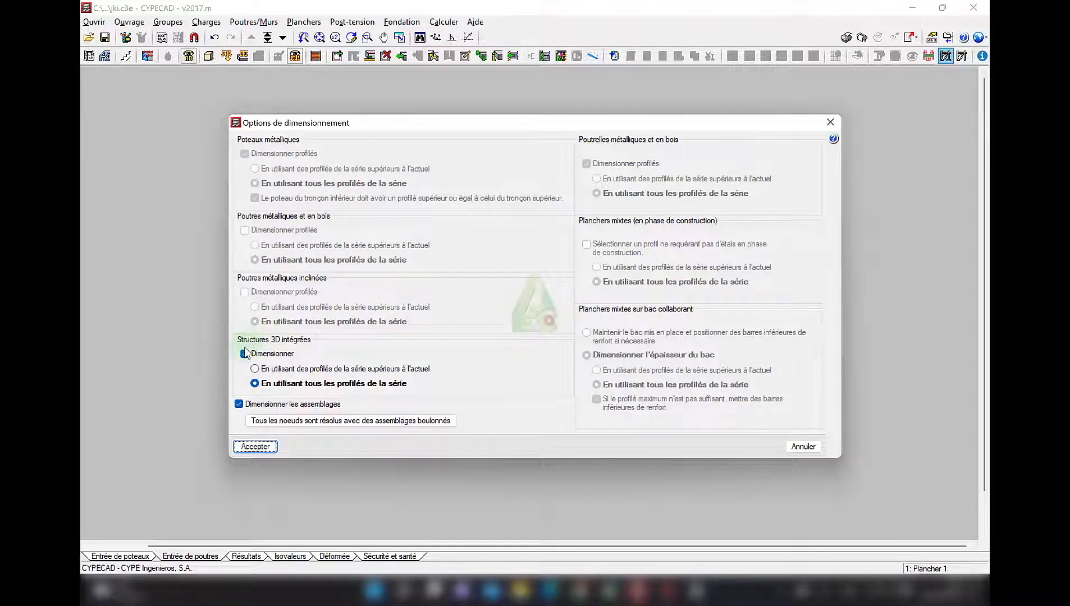
click(245, 354)
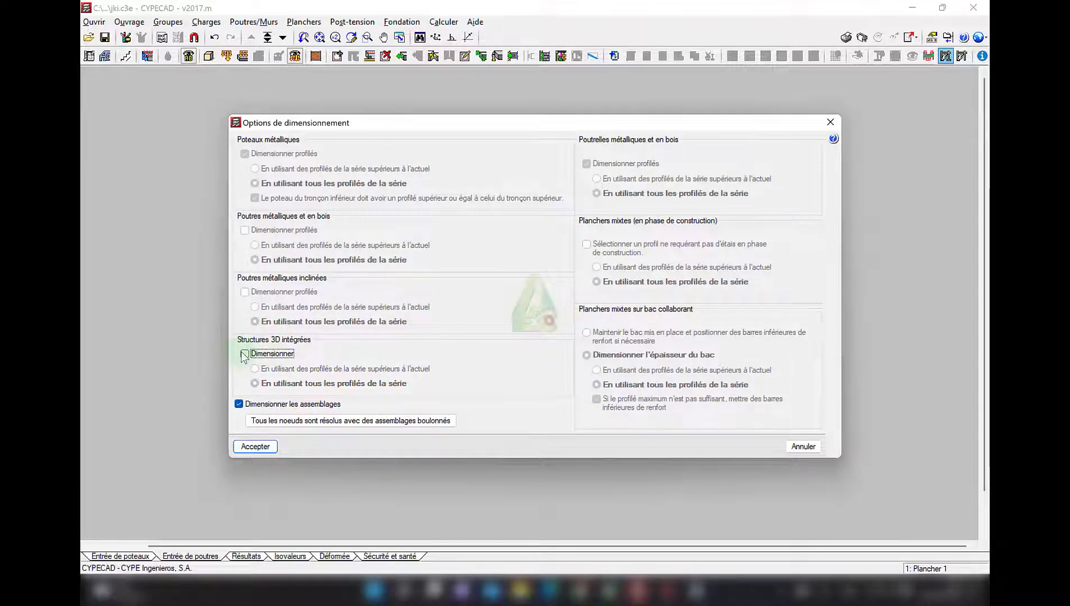
click(244, 354)
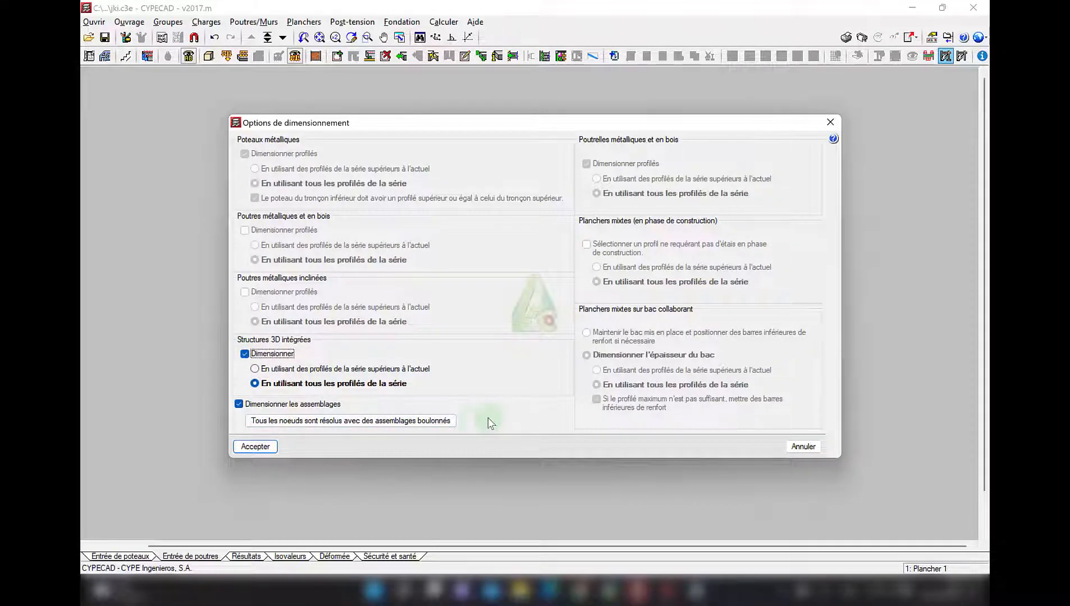
click(256, 448)
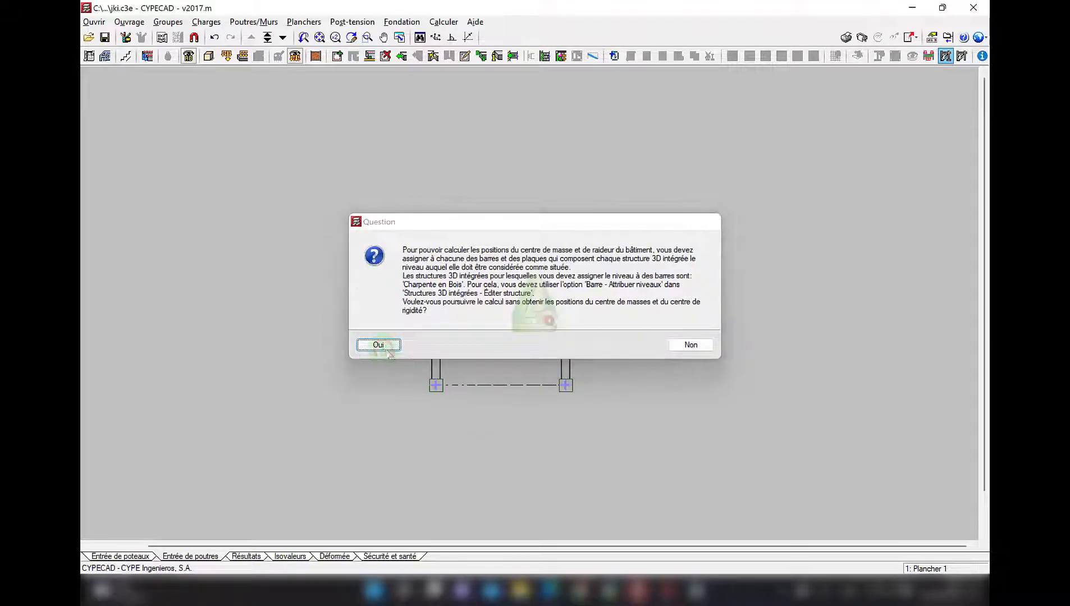
click(383, 348)
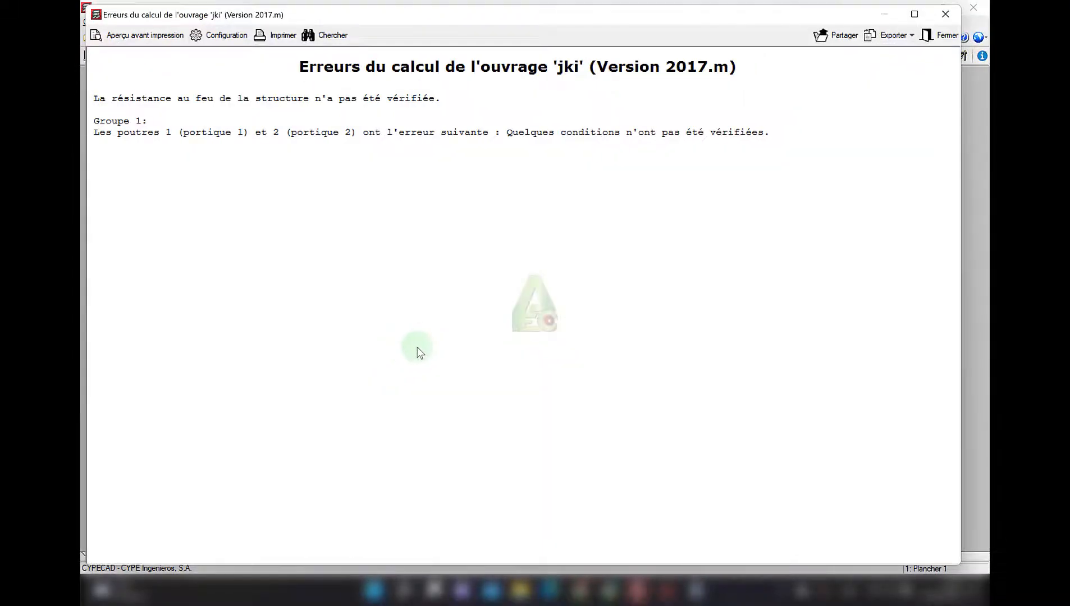
click(944, 14)
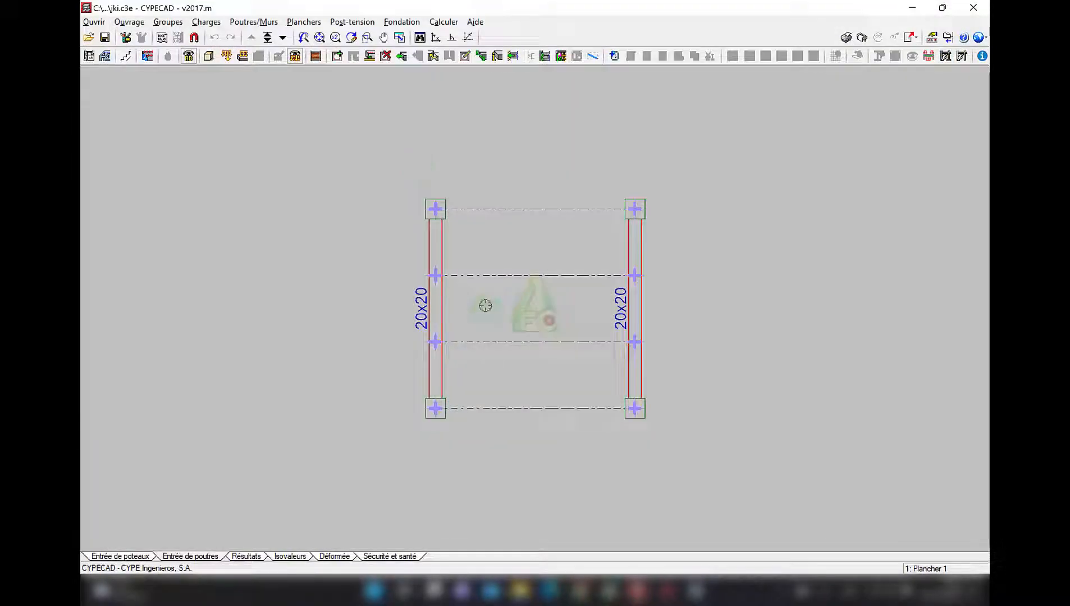
middle_drag(517, 305, 507, 287)
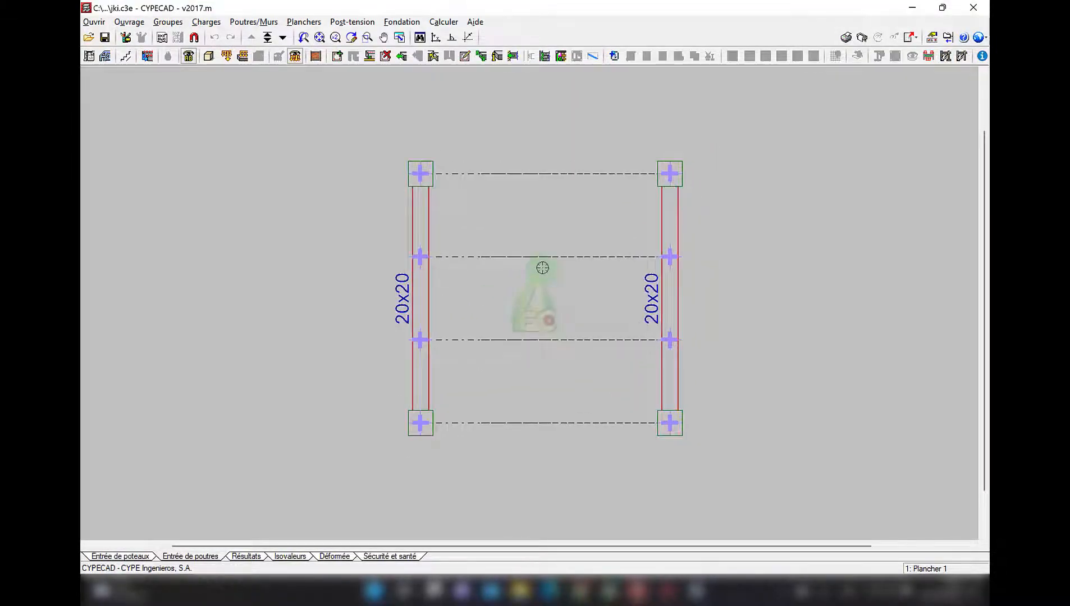